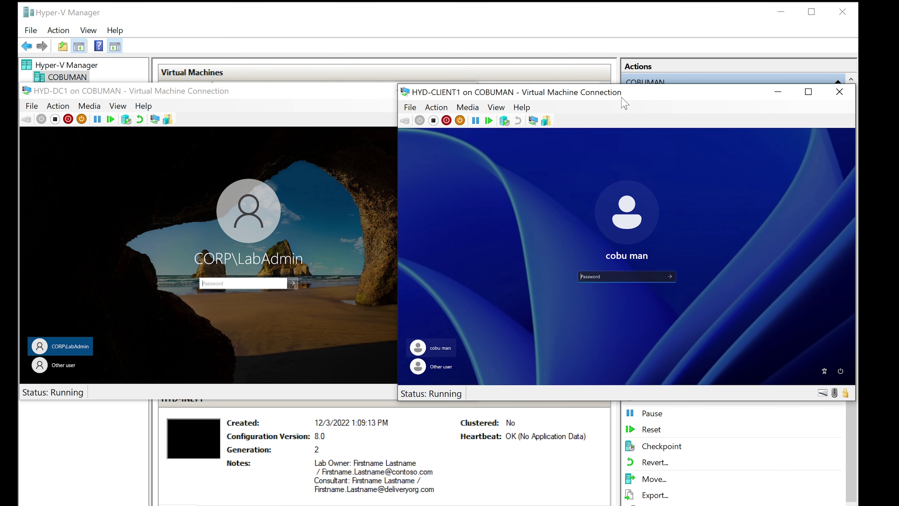
Bring the HYD-DC1 console window in front of the HYD-CLIENT1 console
click(451, 15)
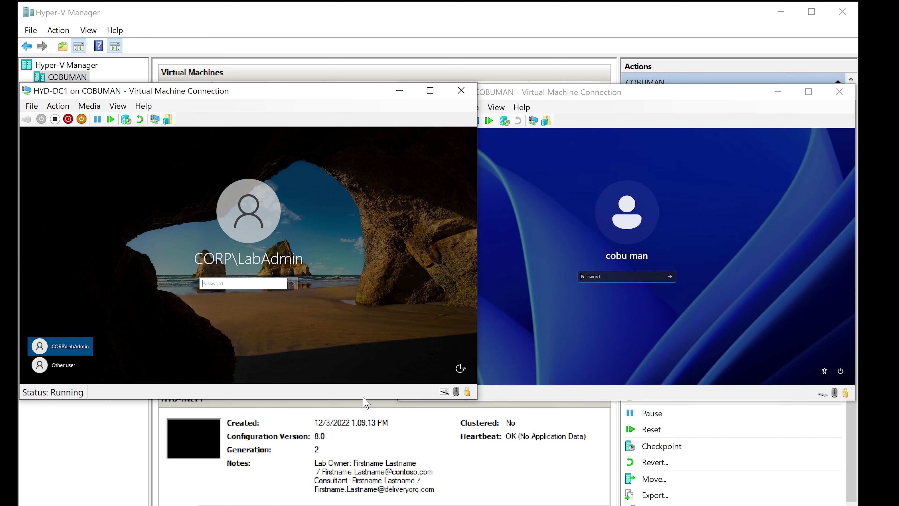
Select HYD-CLIENT1, HYD-DC1 and HYD-INET1 in turn to check their state and checkpoints
click(339, 17)
scroll(295, 166, up, 1)
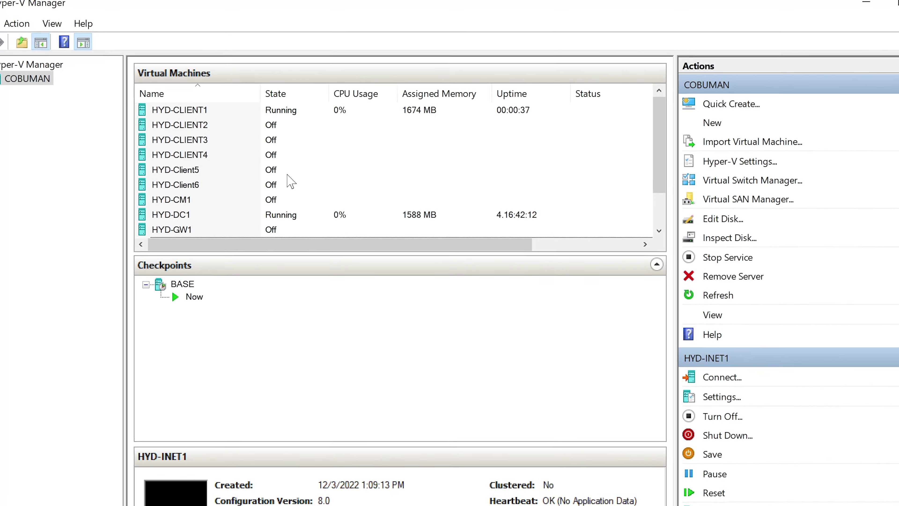
click(233, 125)
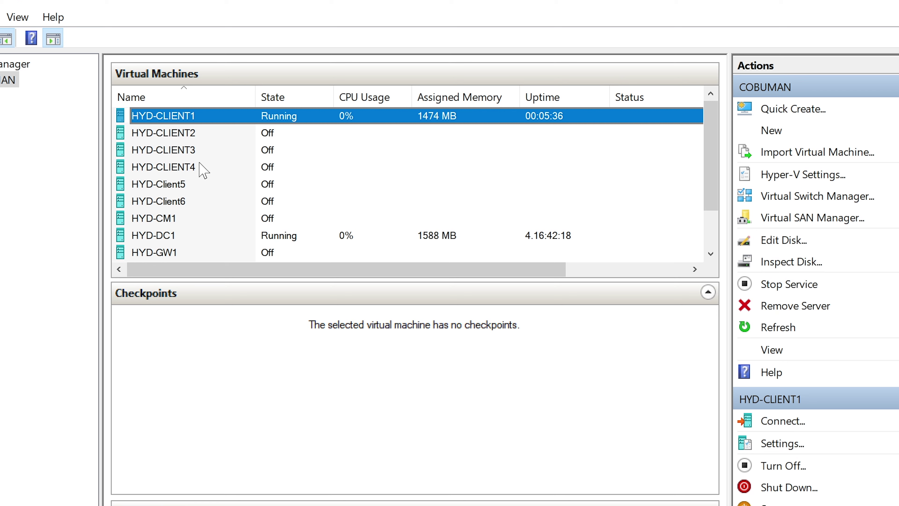
scroll(270, 175, down, 1)
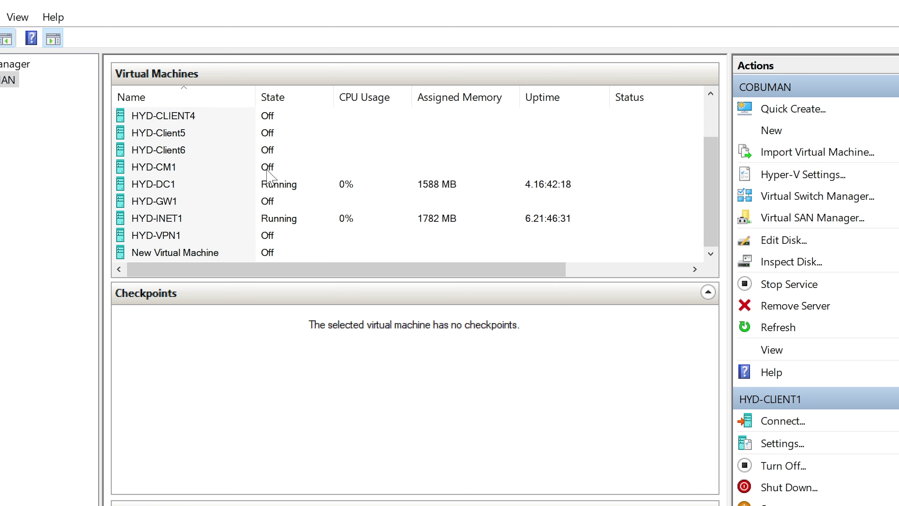
click(237, 188)
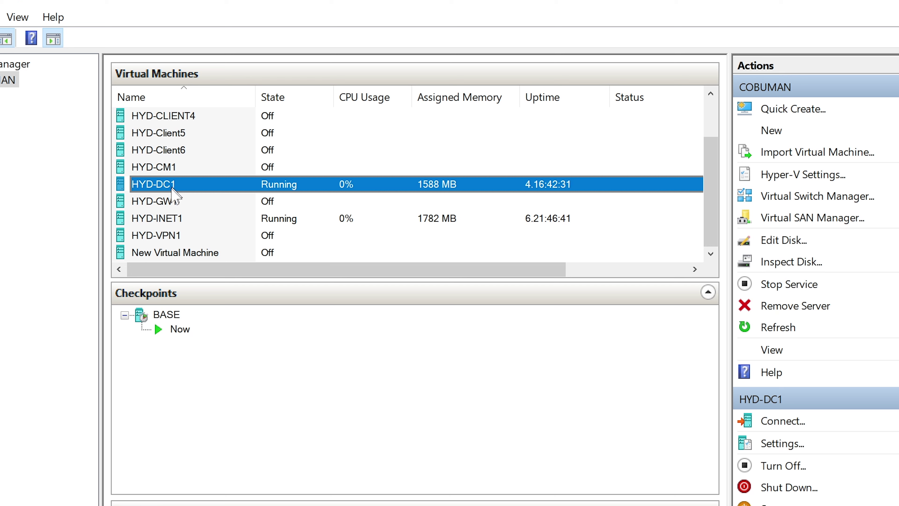
click(179, 219)
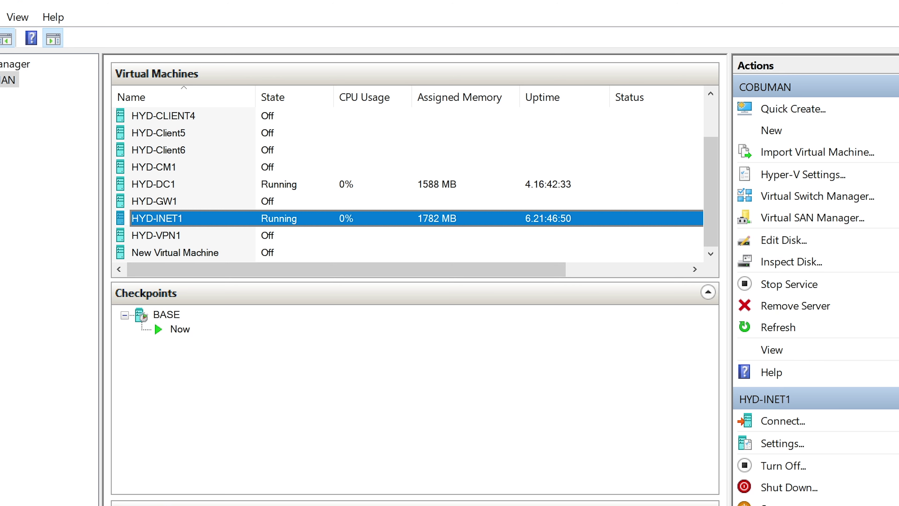
Switch to the HYD-DC1 console, move it right, and sign in with the administrator password
key(alt+Tab)
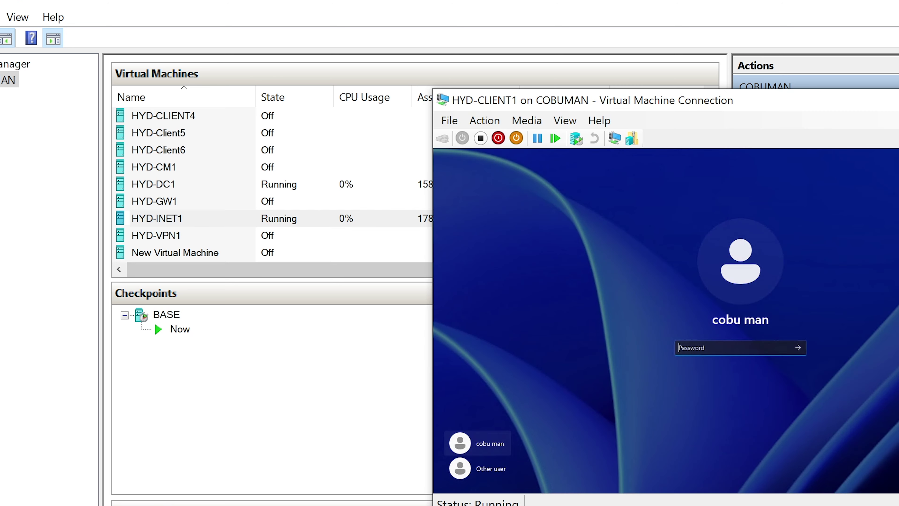
key(alt+Tab)
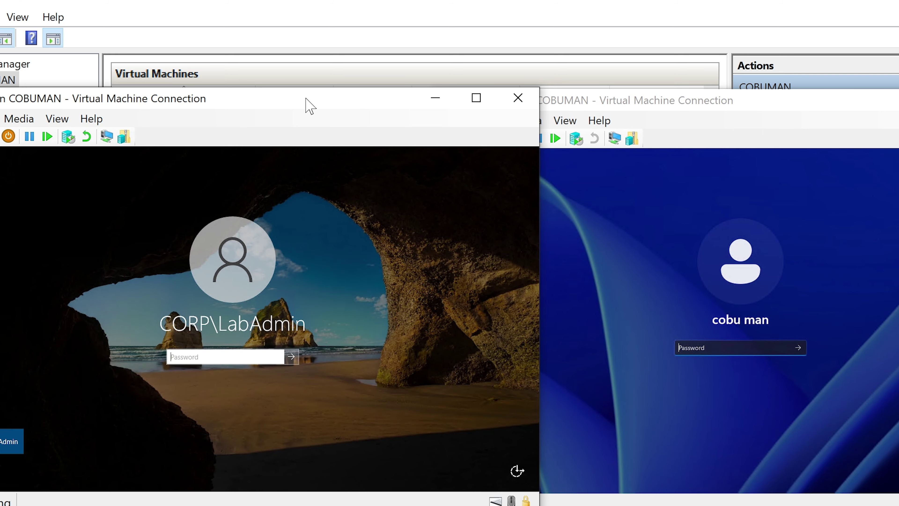
mouse_move(305, 105)
mouse_down()
mouse_move(341, 103)
mouse_move(318, 107)
mouse_up()
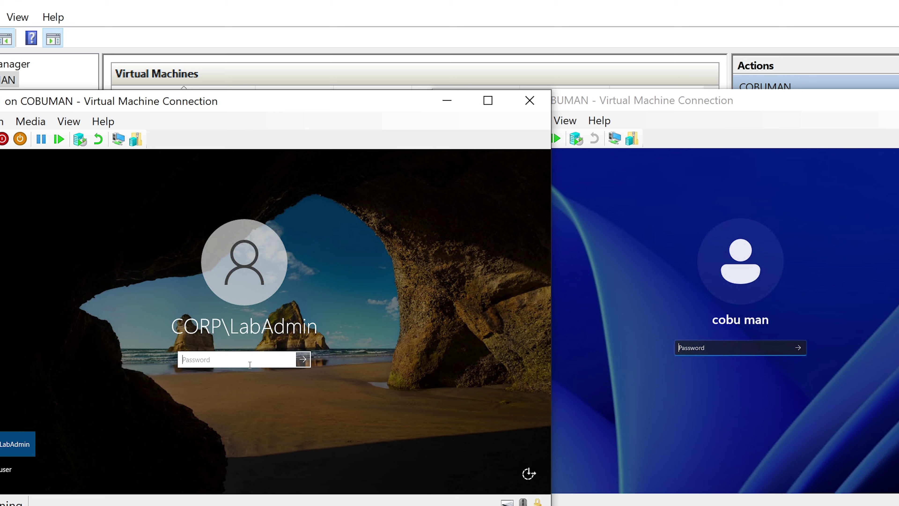
text(Pa55w.rd)
key(Return)
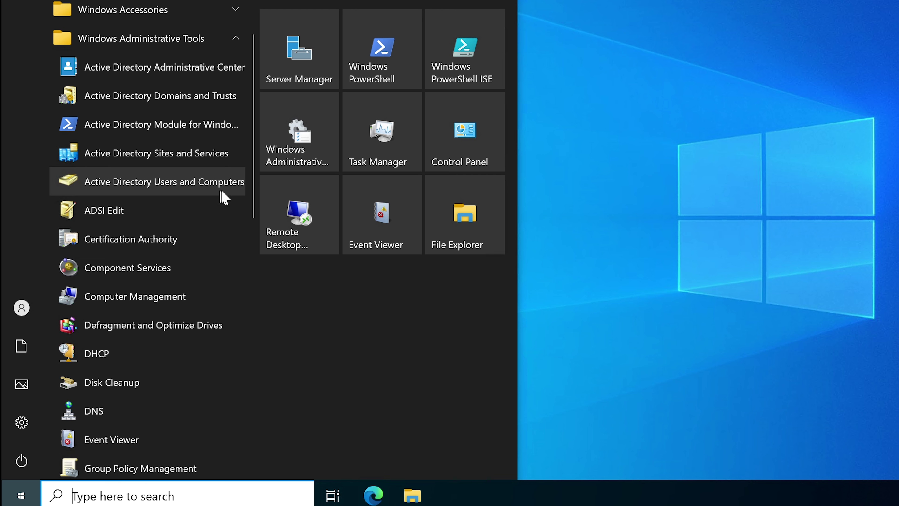
scroll(133, 271, down, 3)
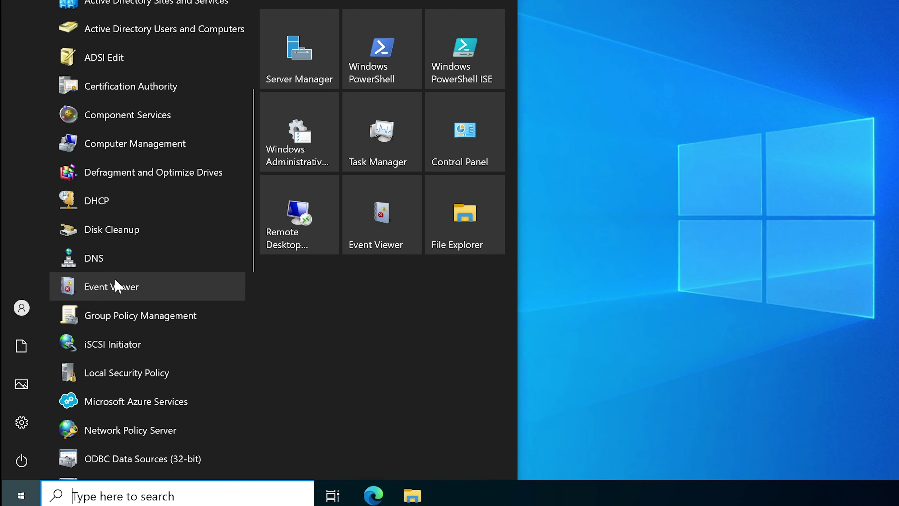
scroll(117, 285, down, 5)
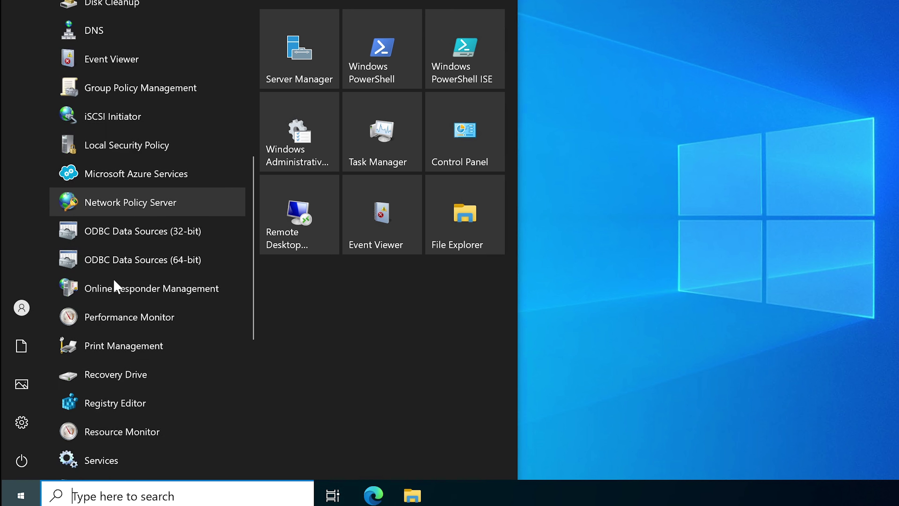
scroll(117, 285, down, 2)
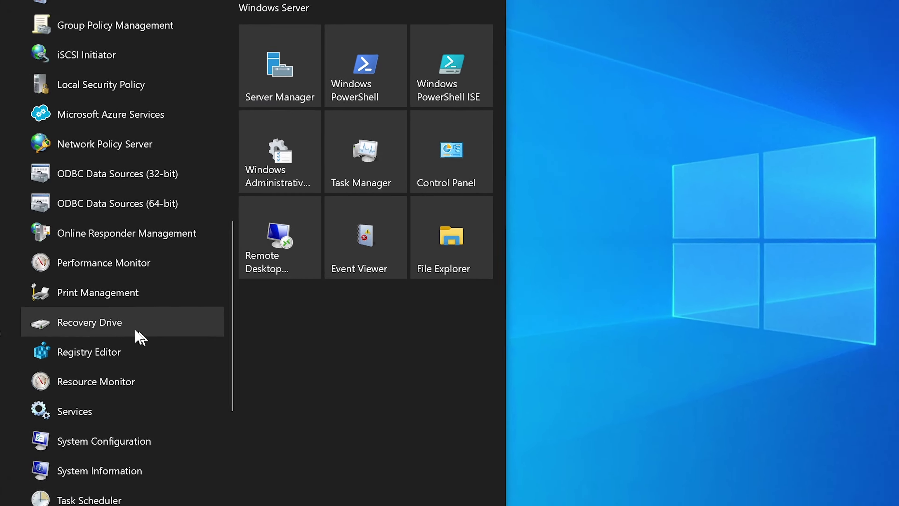
scroll(100, 355, up, 5)
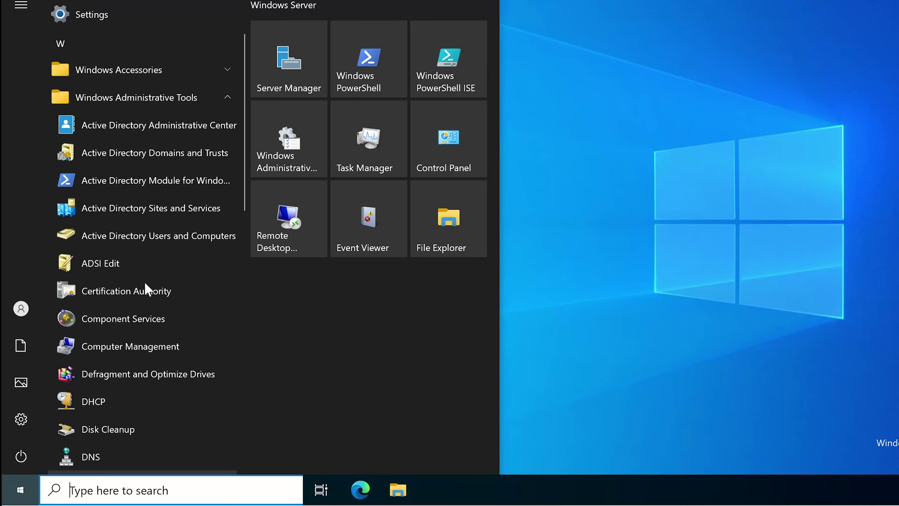
scroll(145, 255, up, 1)
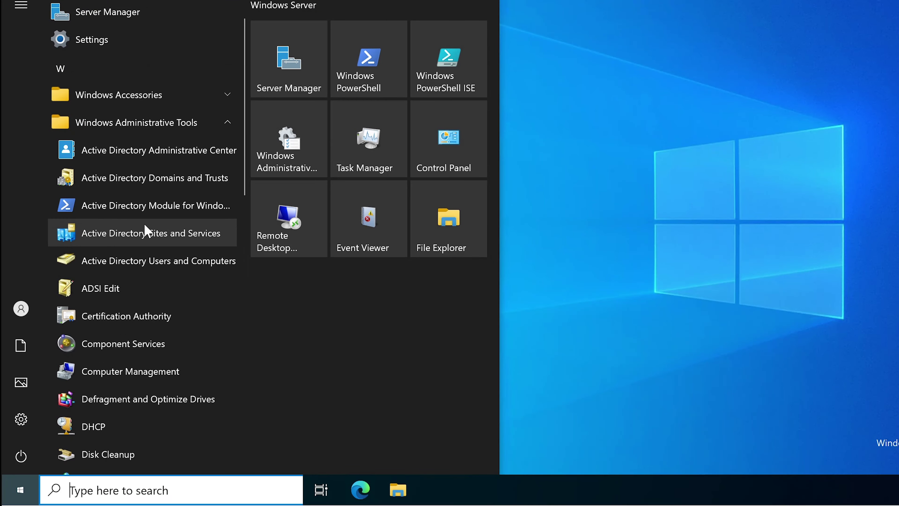
Open Active Directory Users and Computers and review TestUser1 and TestUser4 under CORP > USERS
click(140, 268)
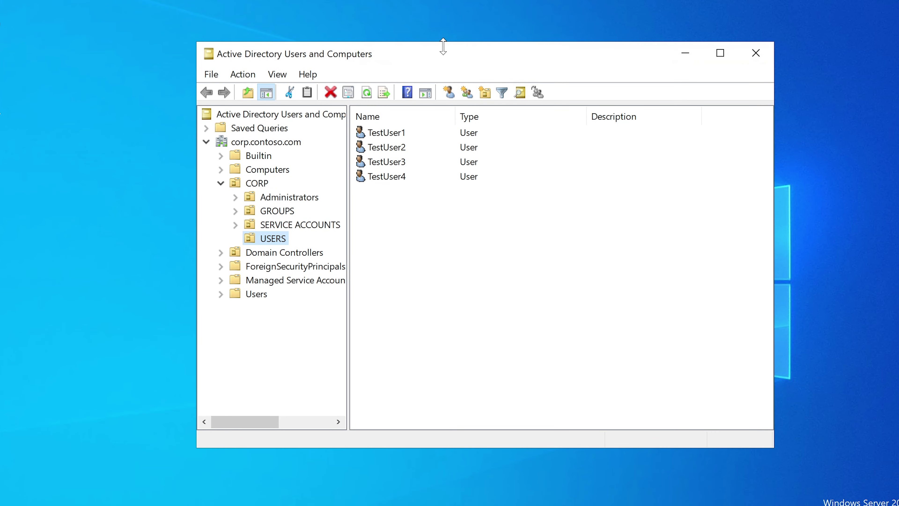
drag(439, 41, 435, 40)
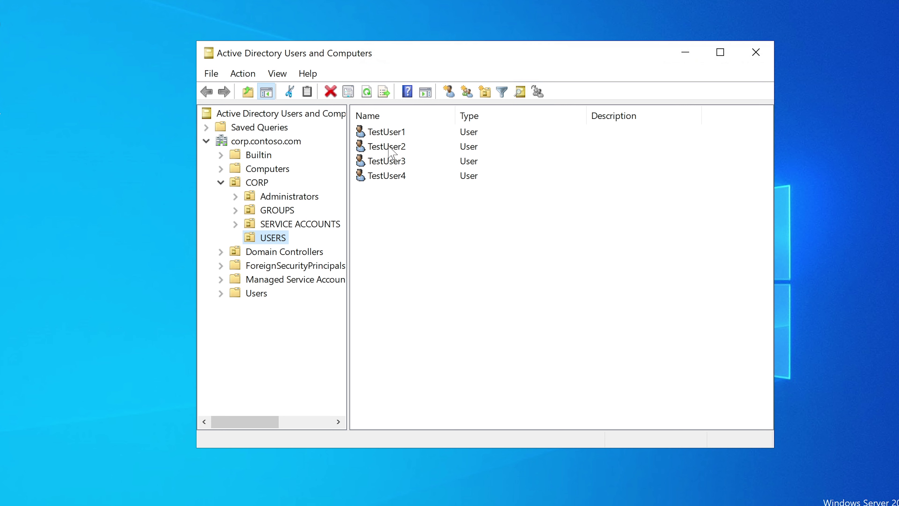
click(392, 134)
click(389, 176)
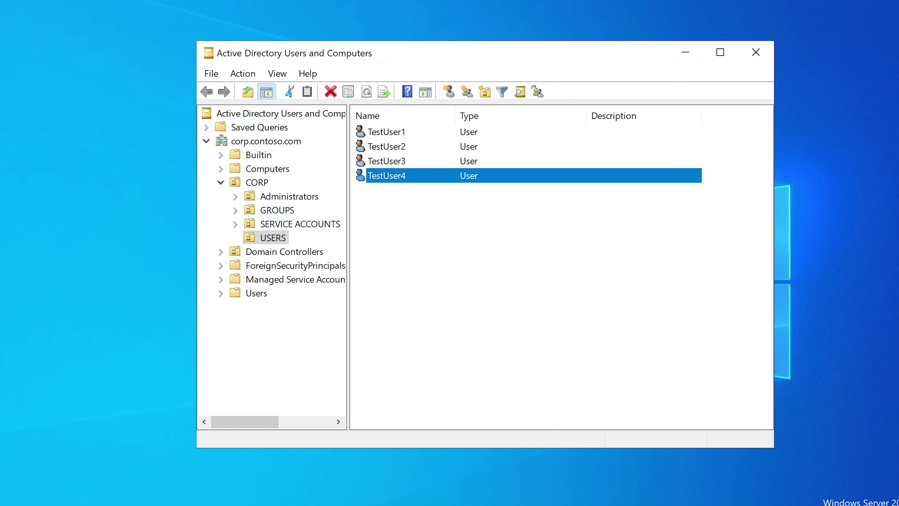
key(alt+Tab)
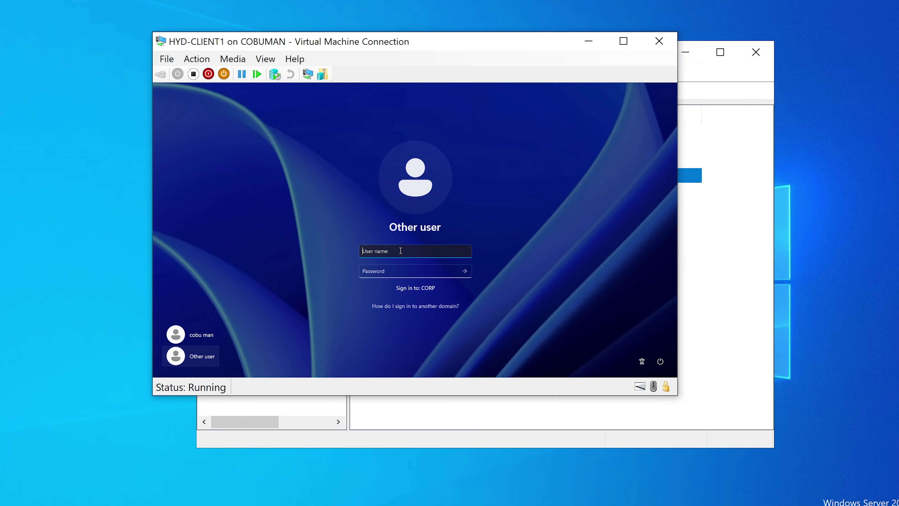
Try signing in to HYD-CLIENT1 as testuser4 with its password, which is refused
text(tes)
text(t)
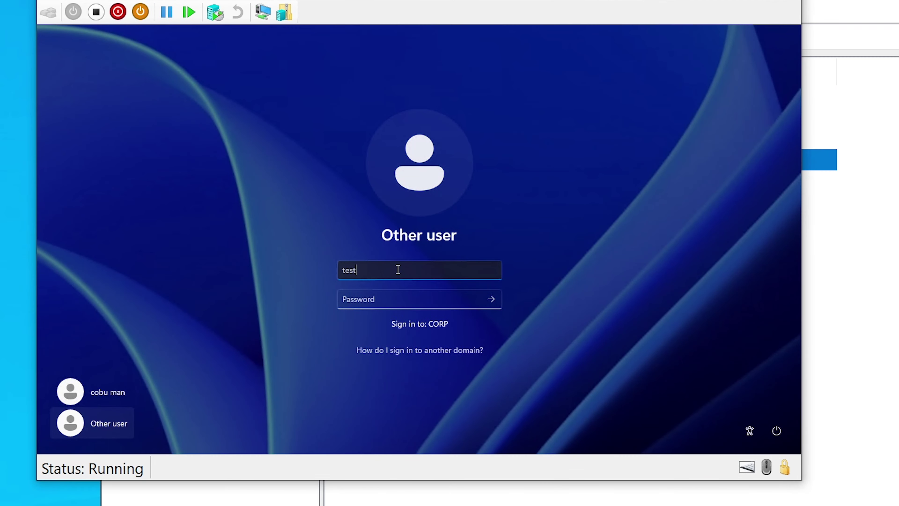
text(user4)
click(411, 305)
text(•)
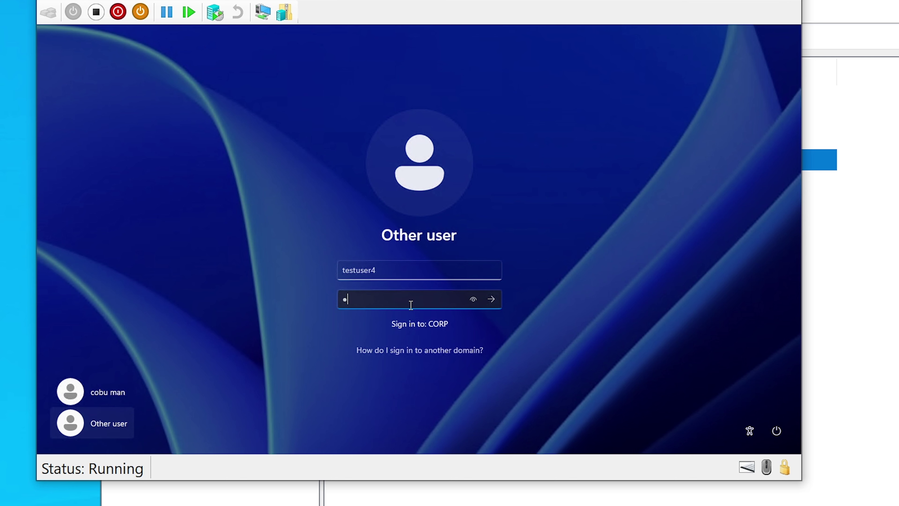
text(•••••••)
key(Return)
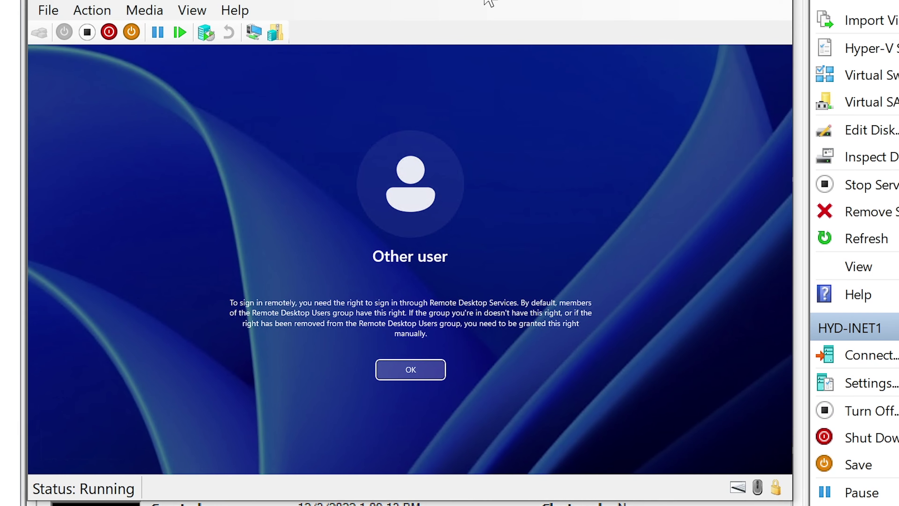
Search for 'remote' on HYD-DC1 and launch Remote Desktop Connection, moved below the toolbar
drag(485, 1, 547, 48)
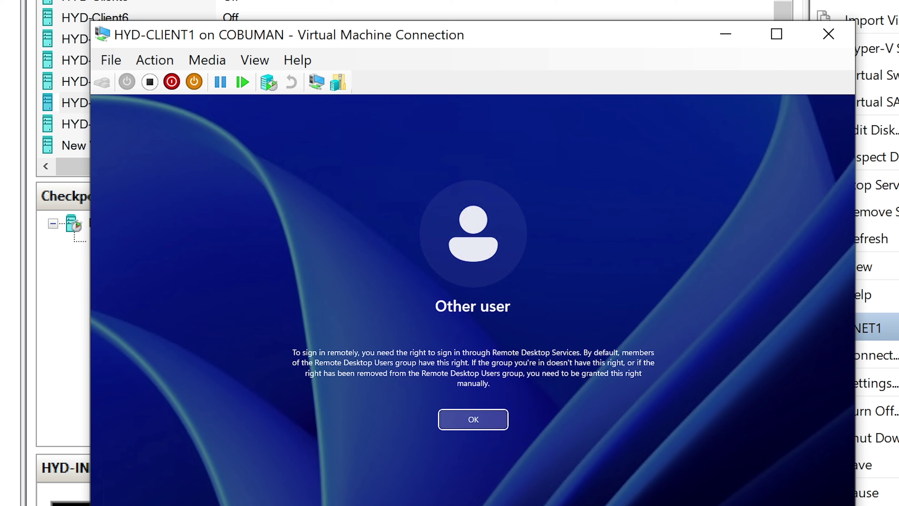
key(super)
text(remote)
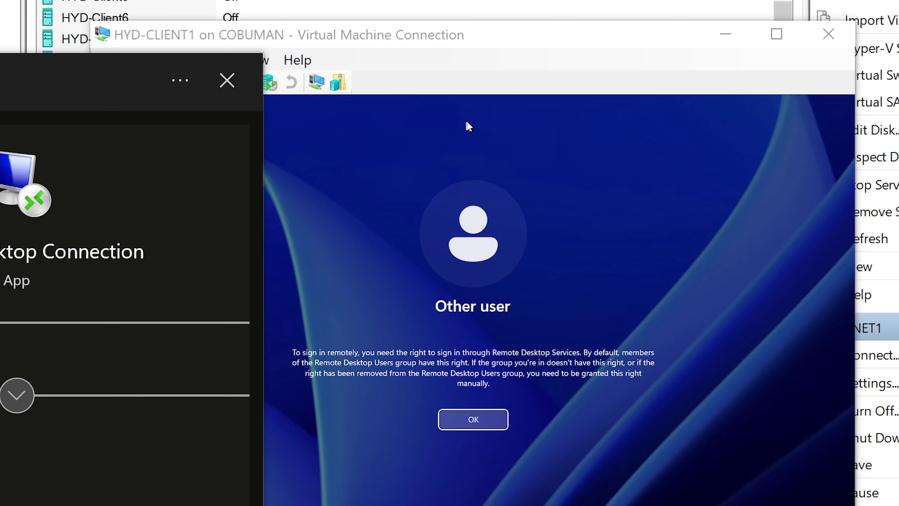
click(541, 47)
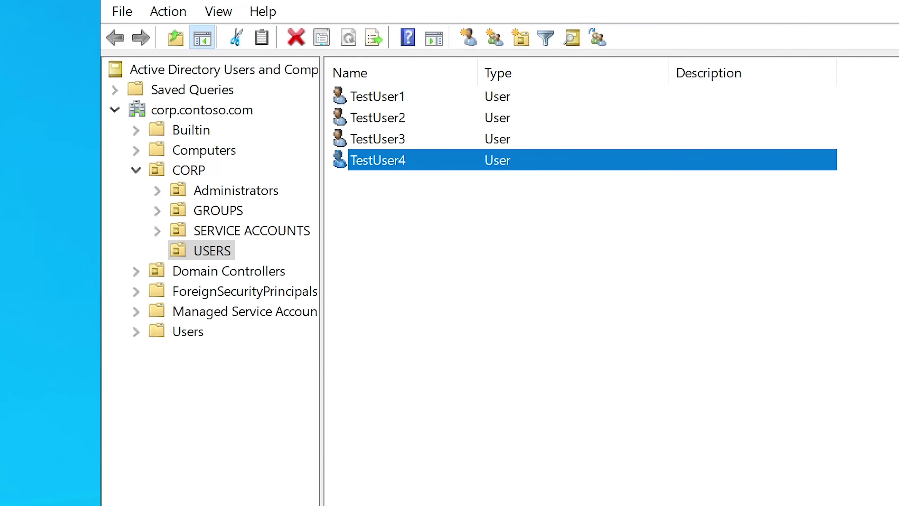
key(alt+Tab)
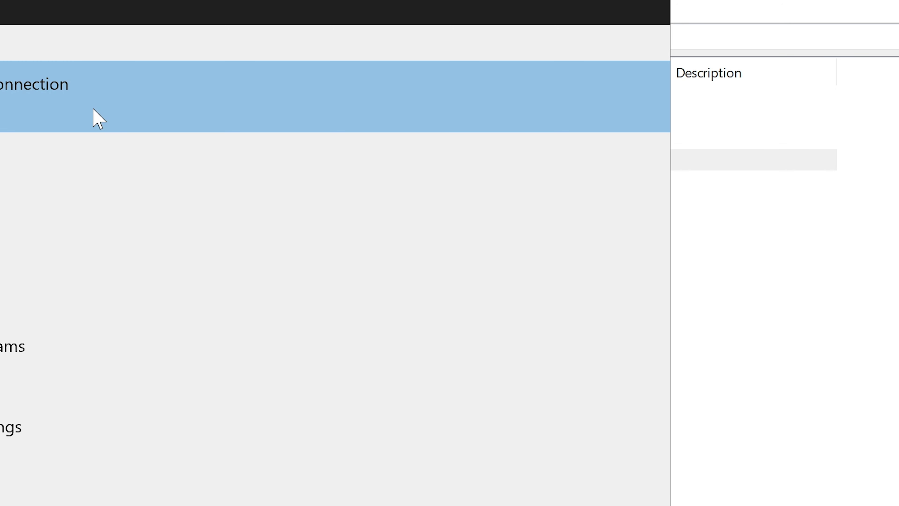
click(94, 116)
drag(533, 23, 534, 106)
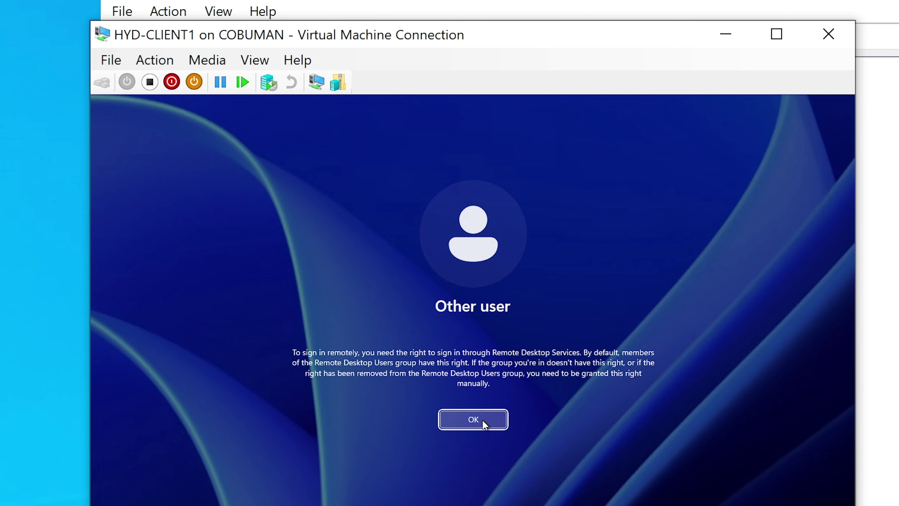
Dismiss the message to return to Active Directory Users and Computers
click(482, 420)
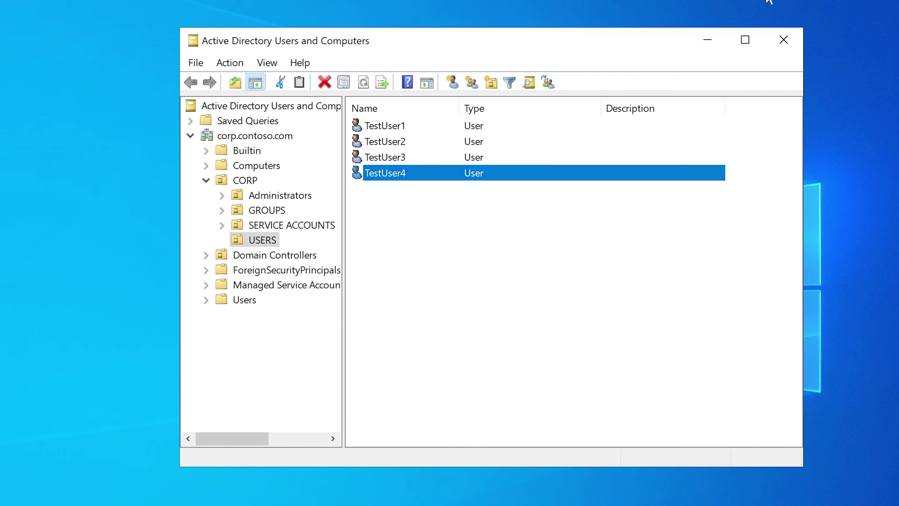
In the Computers container, choose Manage on CLIENT1, which raises an Event Viewer connection error
click(206, 181)
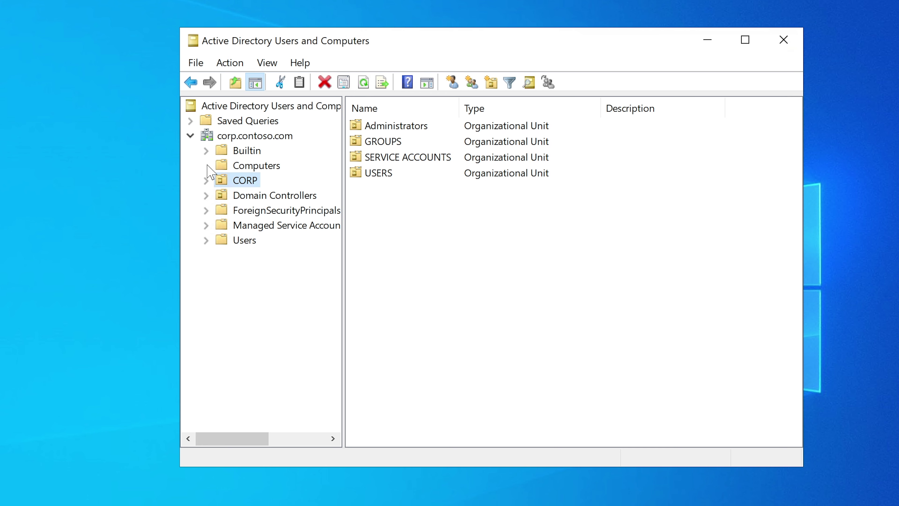
click(244, 166)
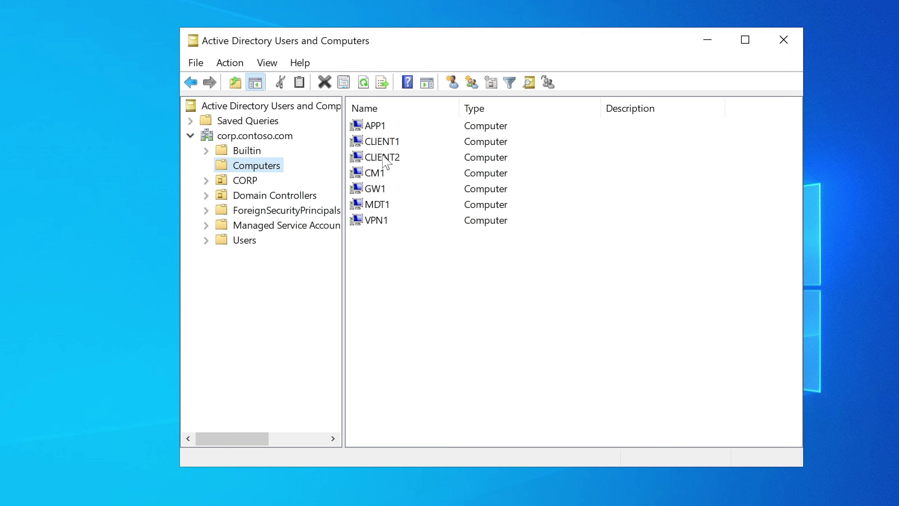
click(388, 145)
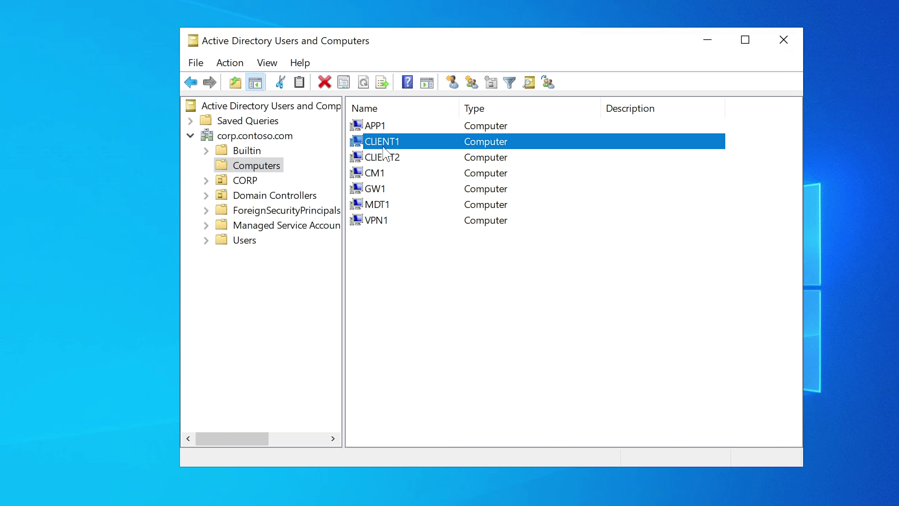
right_click(392, 144)
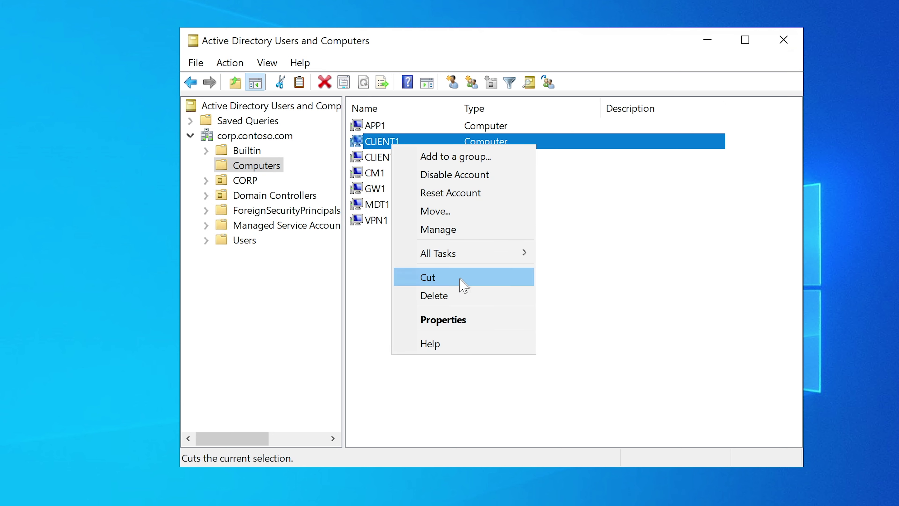
click(446, 229)
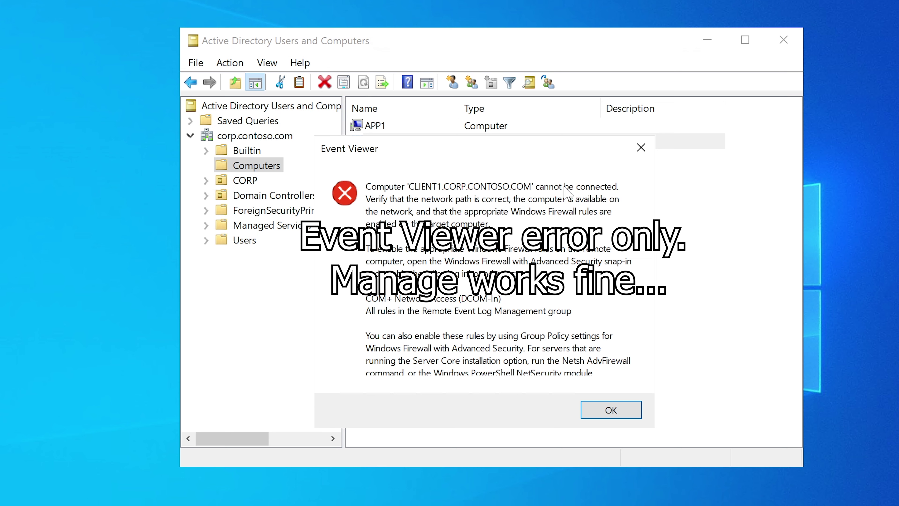
Dismiss the connection error and list CLIENT1's local groups under Local Users and Groups
click(626, 413)
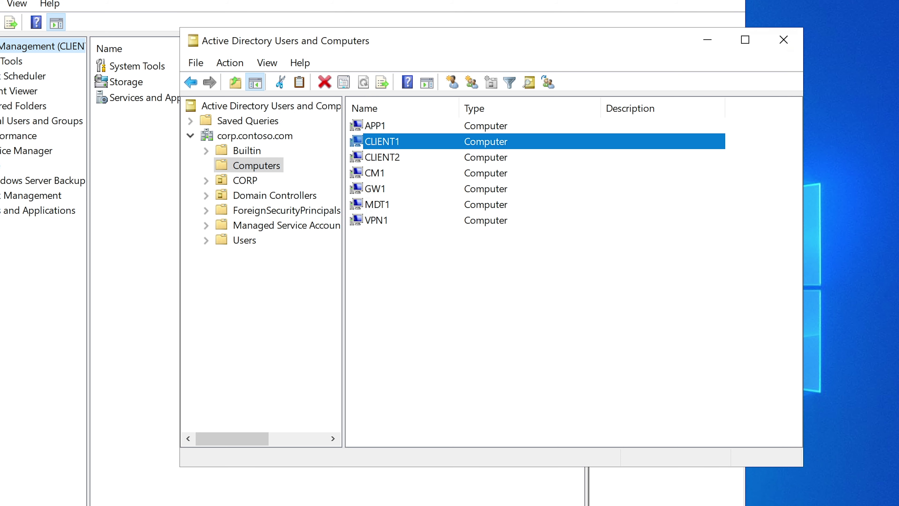
drag(469, 46, 467, 55)
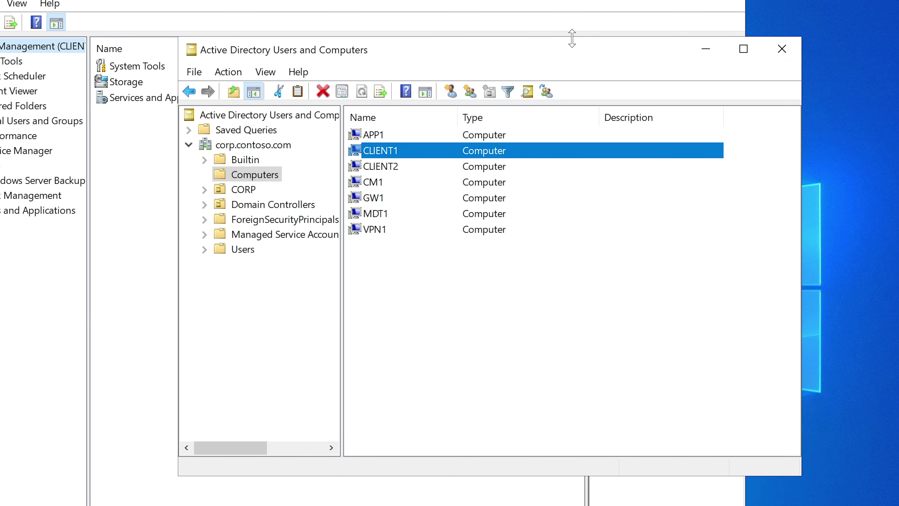
click(706, 50)
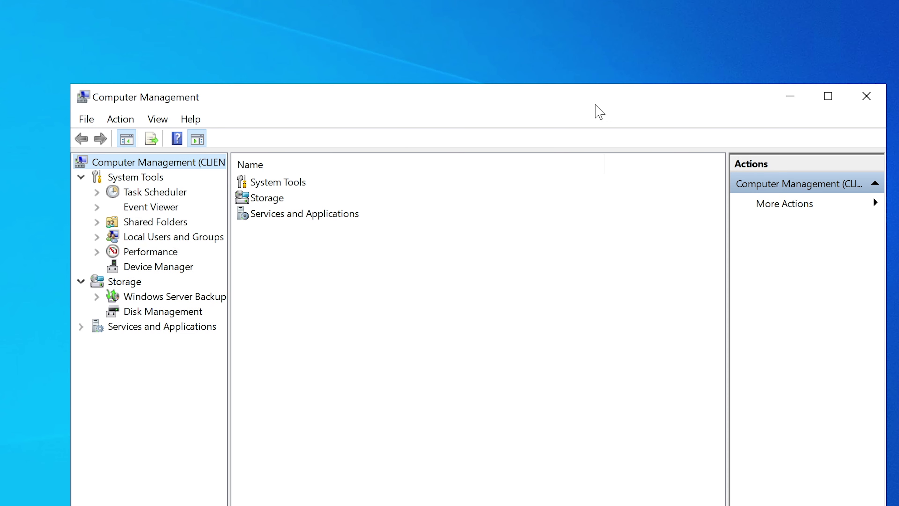
drag(596, 106, 586, 41)
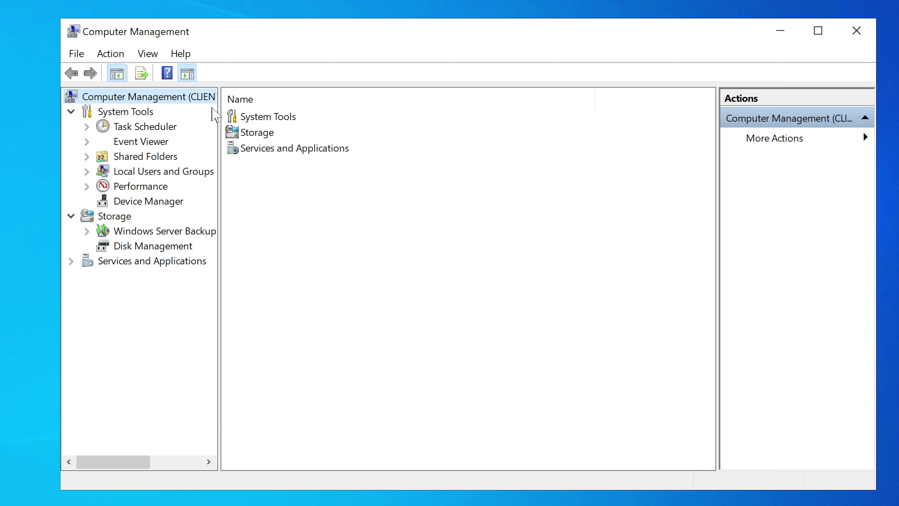
drag(217, 105, 342, 105)
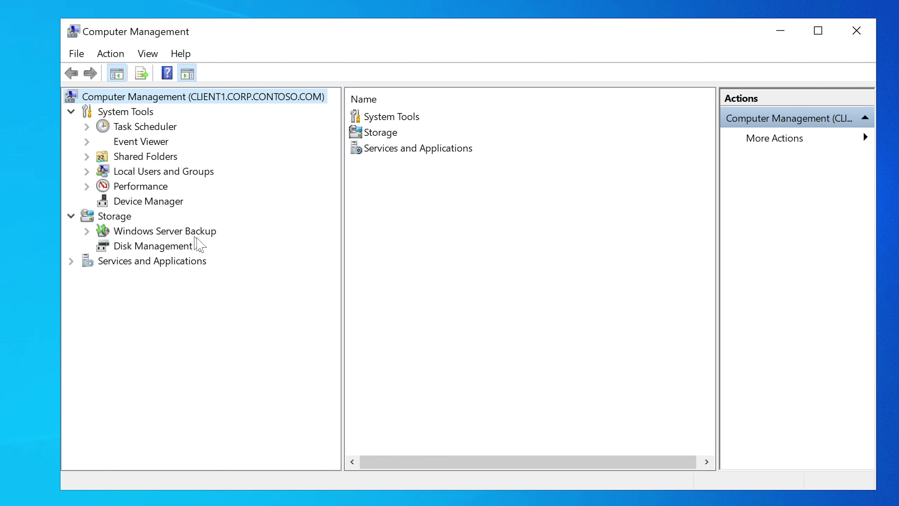
click(87, 171)
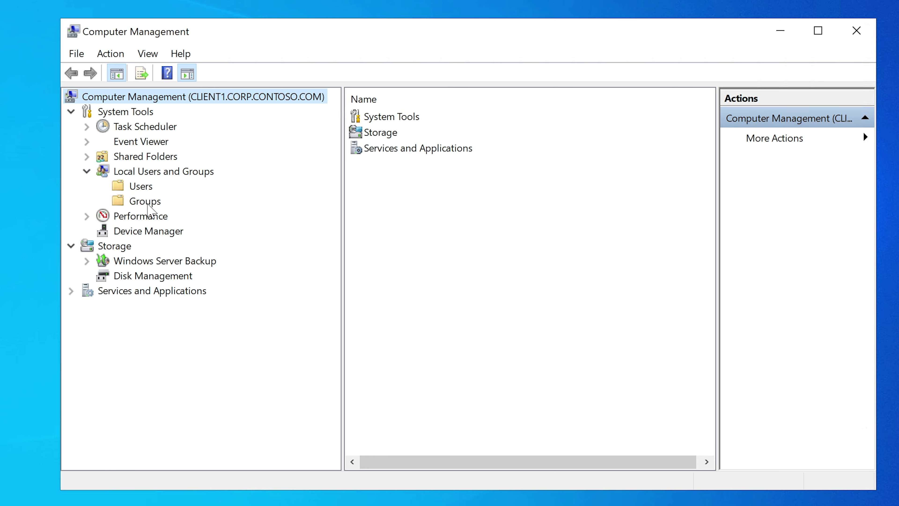
click(126, 173)
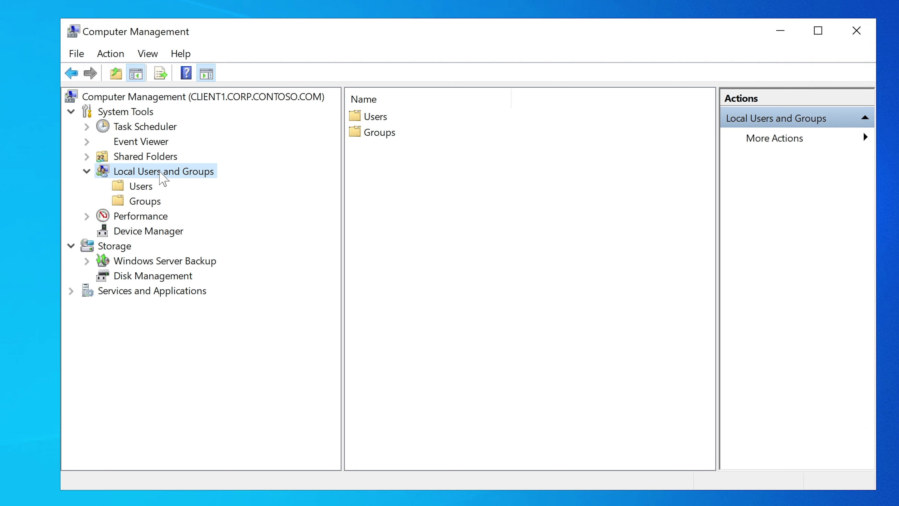
click(145, 202)
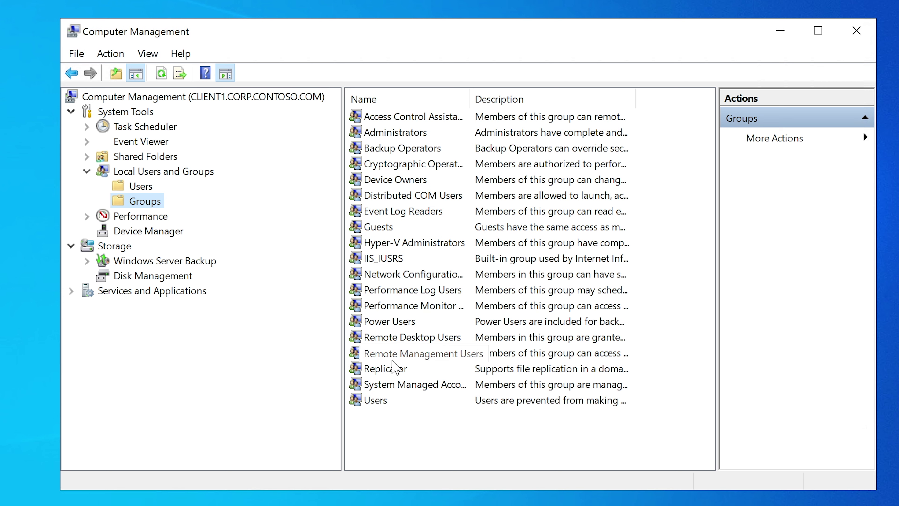
Add testuser4 as a member of the Remote Desktop Users group and apply the change
click(419, 337)
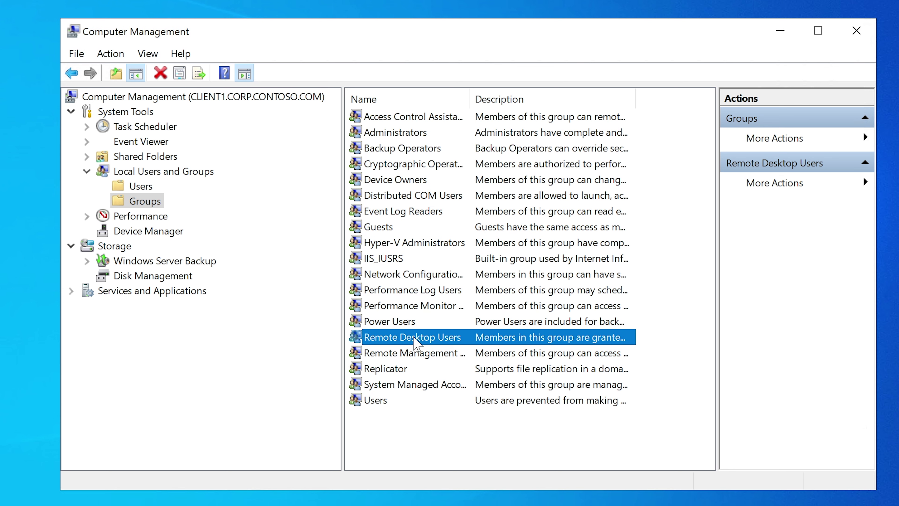
double_click(414, 339)
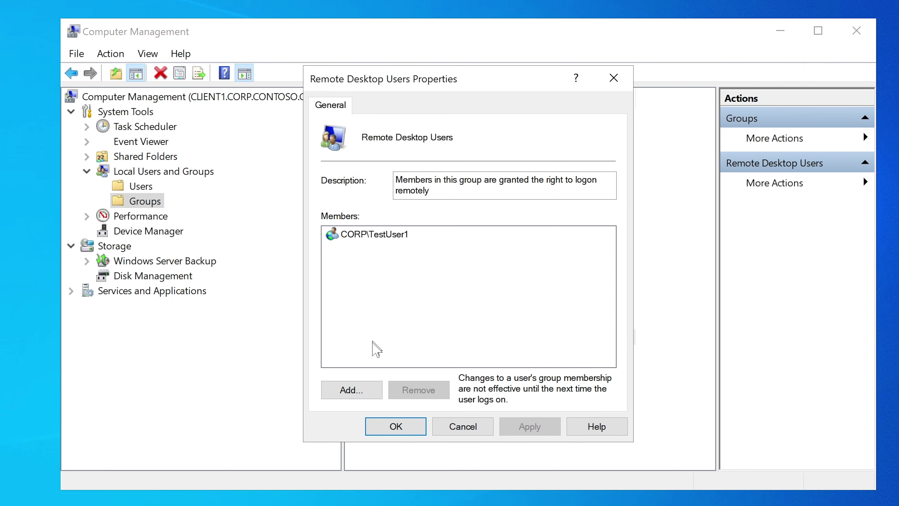
click(352, 390)
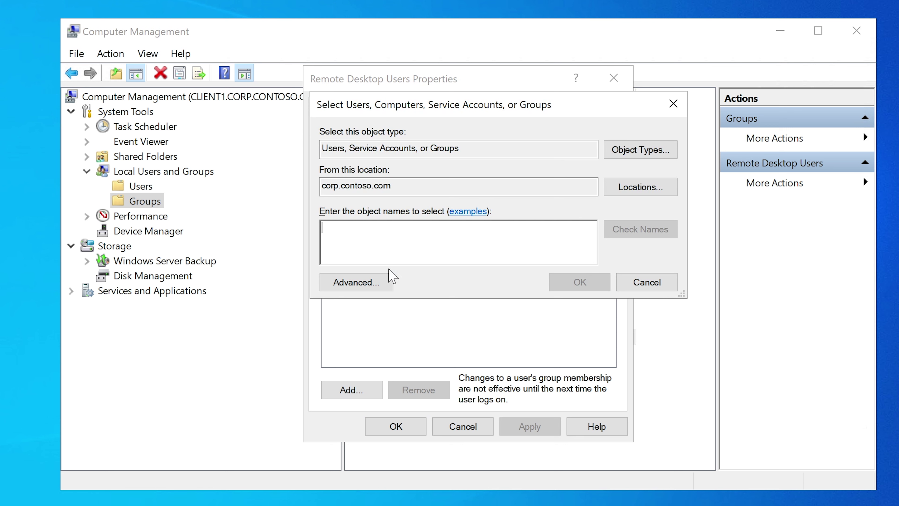
text(testu)
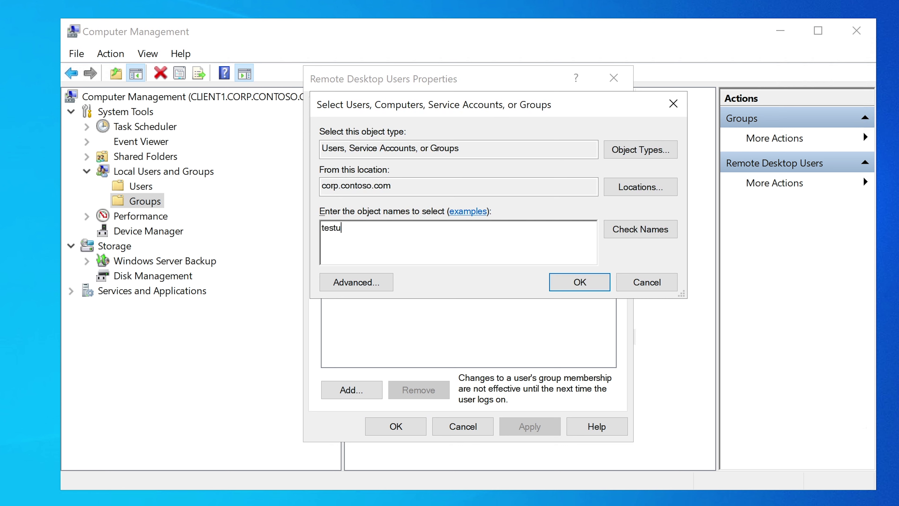
text(ser4)
click(613, 235)
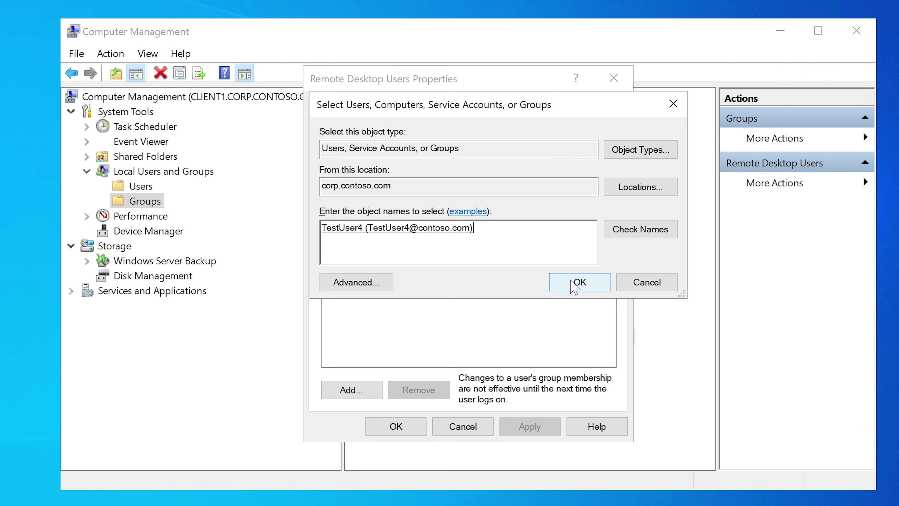
click(574, 286)
click(532, 428)
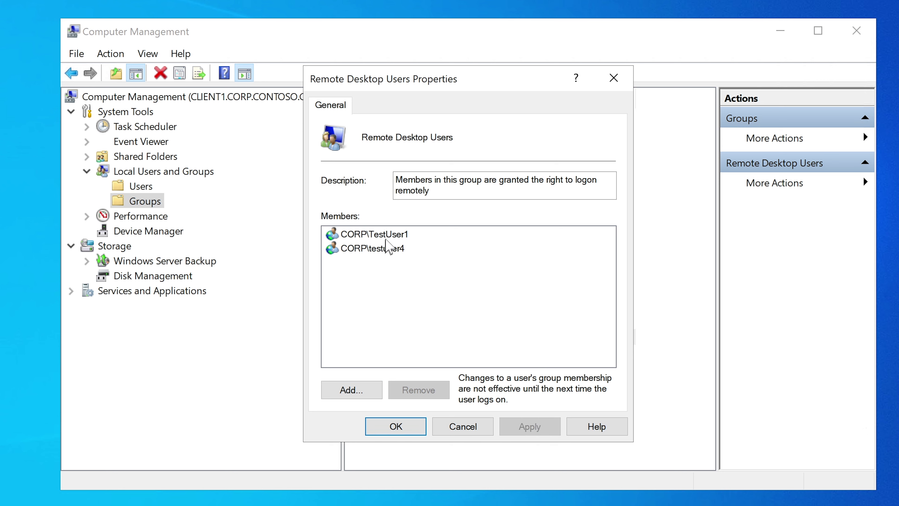
click(388, 248)
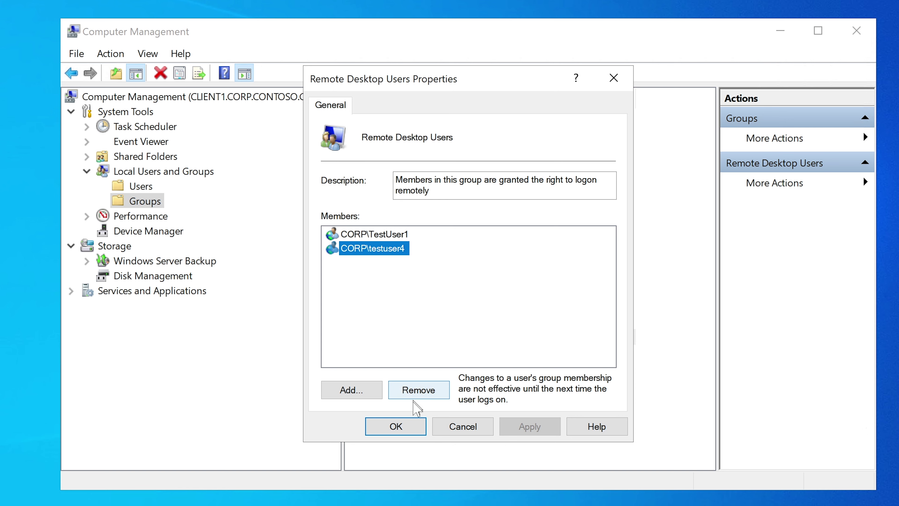
click(402, 426)
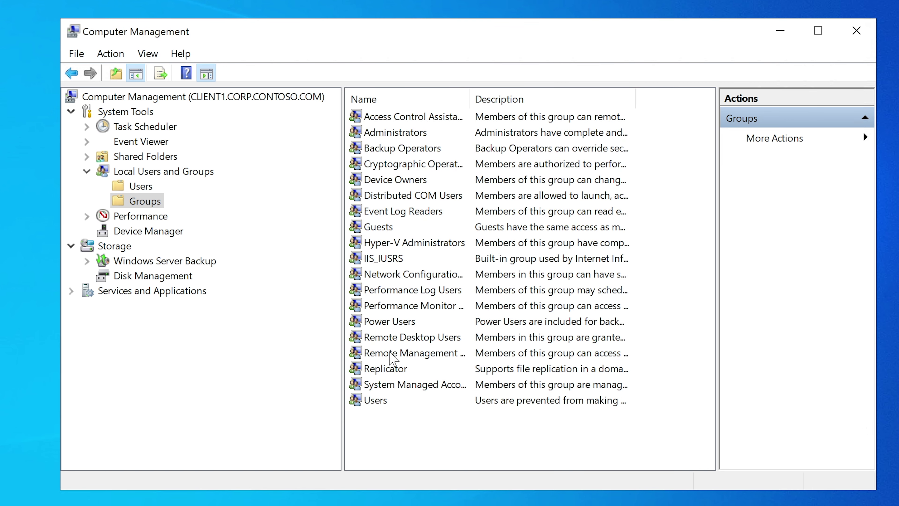
double_click(395, 353)
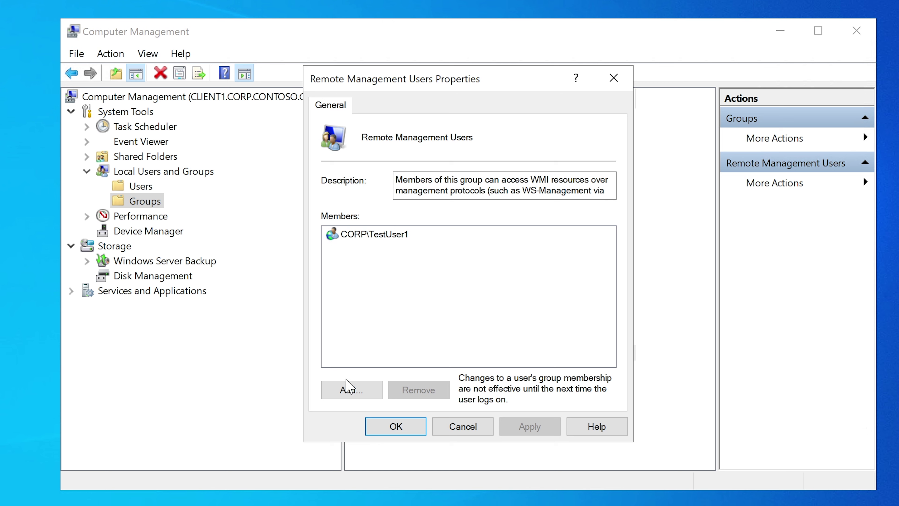
Add the test user (typed as testuser3) to Remote Management Users, apply and close
click(353, 387)
text(t)
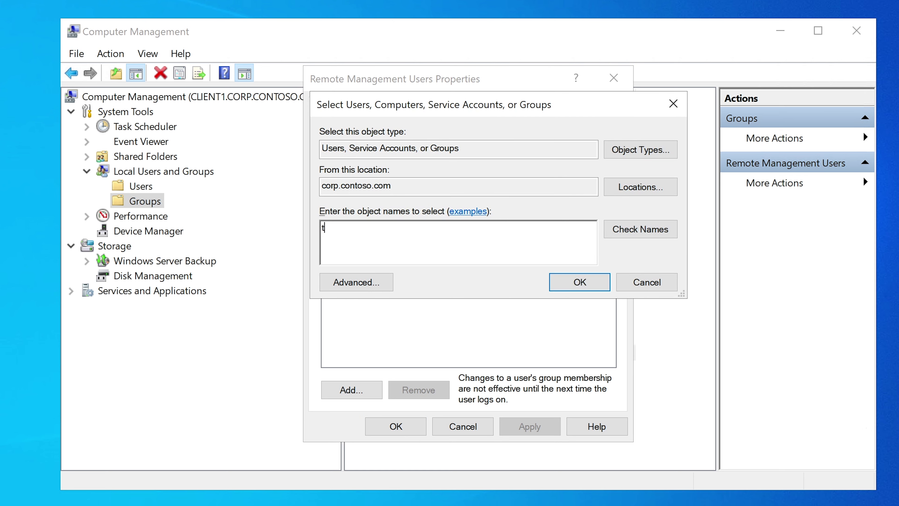
text(estuser3)
click(608, 234)
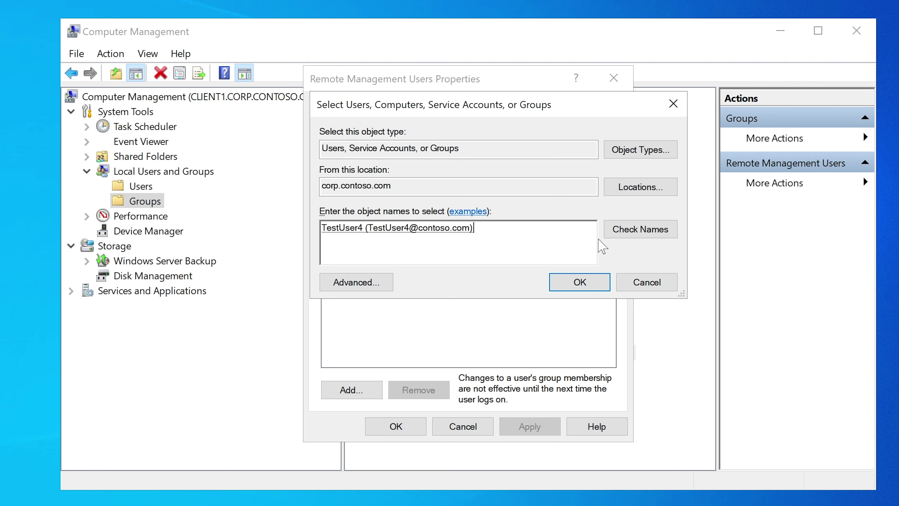
click(570, 290)
click(542, 426)
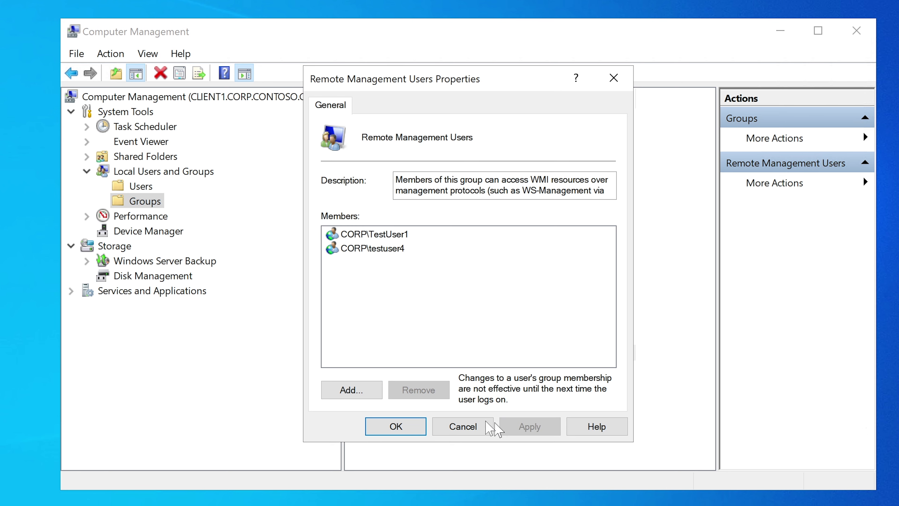
click(396, 426)
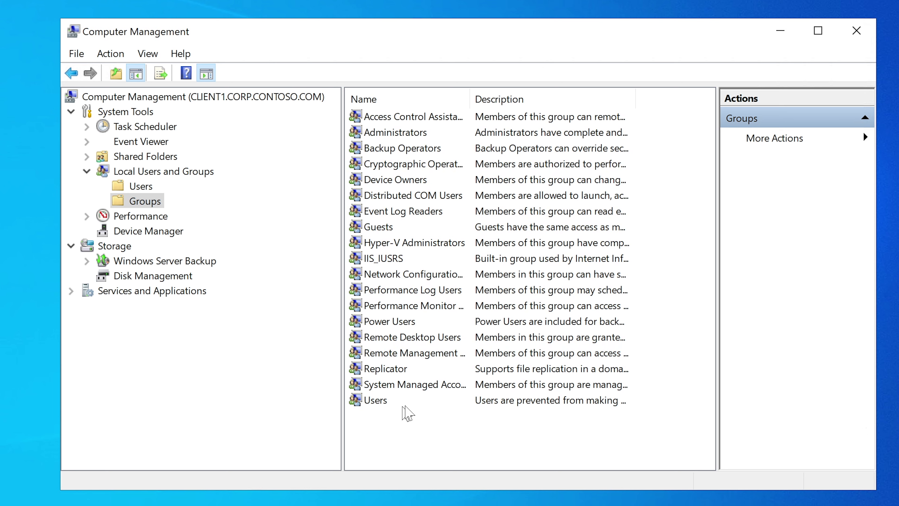
Switch the selection back and forth between Remote Desktop Users and Remote Management Users
click(414, 340)
click(414, 353)
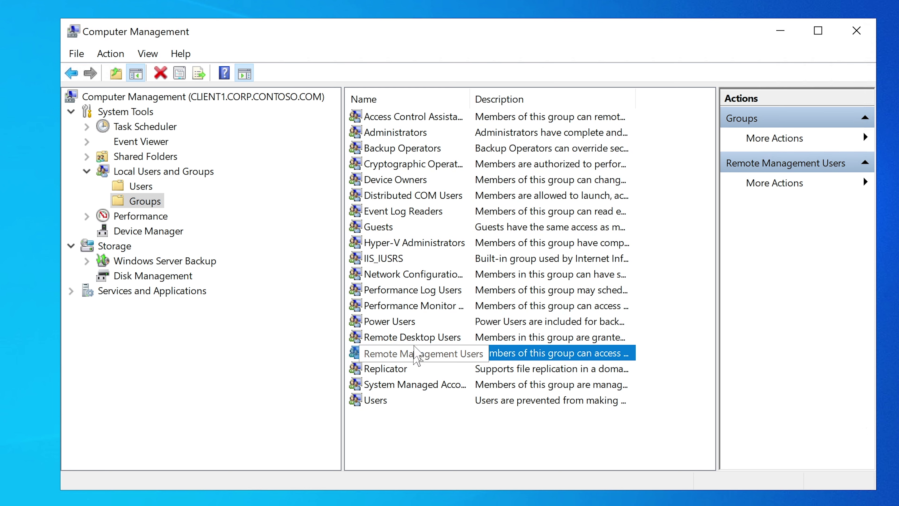
key(Up)
click(420, 356)
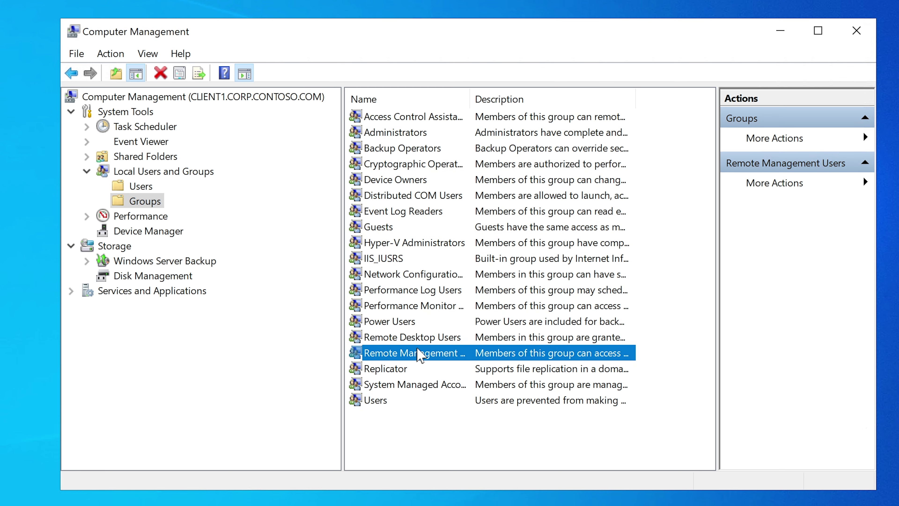
click(429, 340)
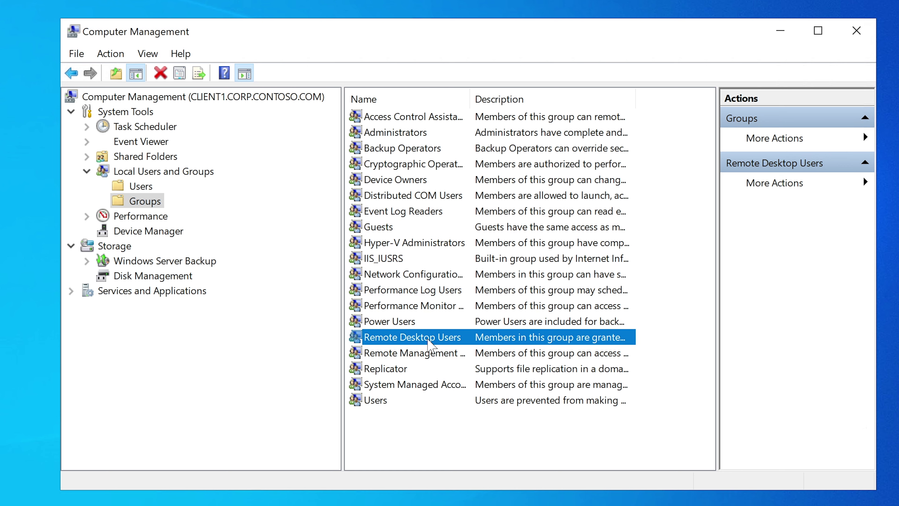
click(423, 354)
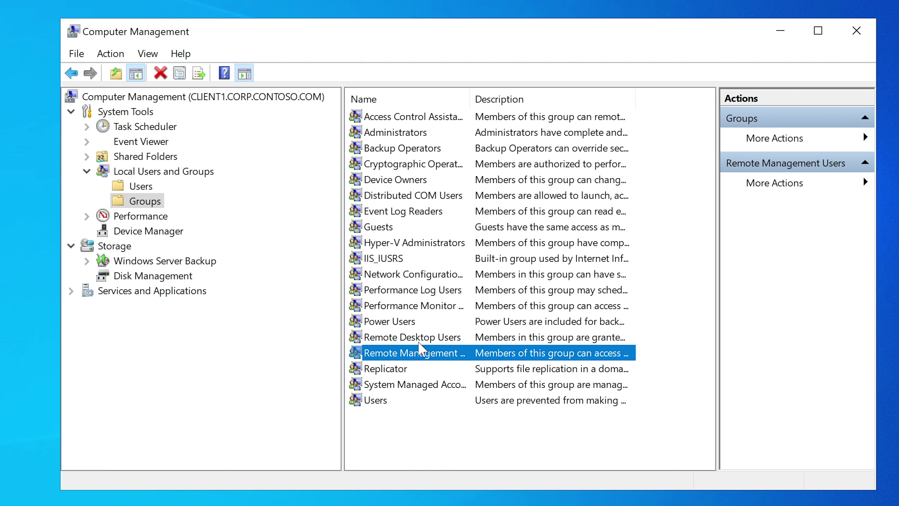
click(422, 342)
click(422, 354)
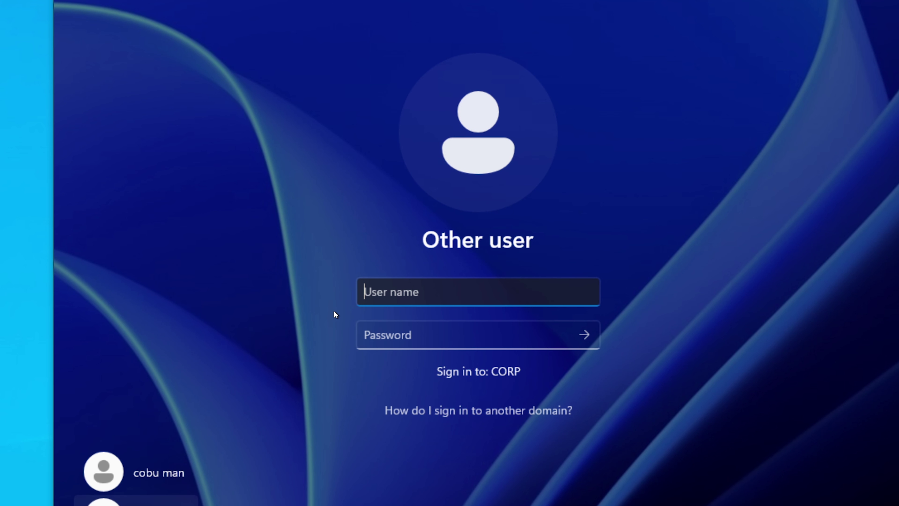
Sign in to HYD-CLIENT1 as testuser4 with the account's password, retyping it after a mistake
text(testuser4)
key(Tab)
text(P)
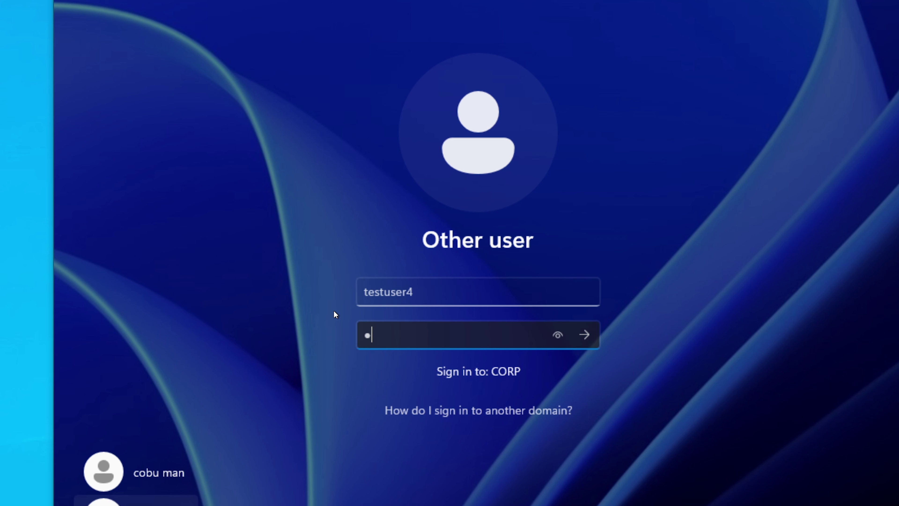
text(assword)
key(BackSpace)
key(BackSpace)
key(BackSpace)
key(BackSpace)
key(BackSpace)
key(BackSpace)
key(BackSpace)
key(BackSpace)
text(Password)
key(Return)
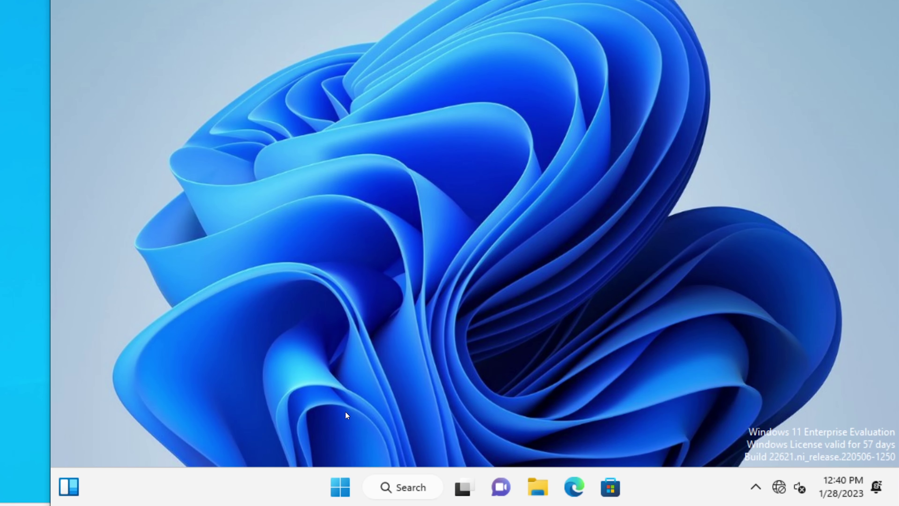
Launch Computer Management from the Start button's Win+X quick menu
right_click(345, 491)
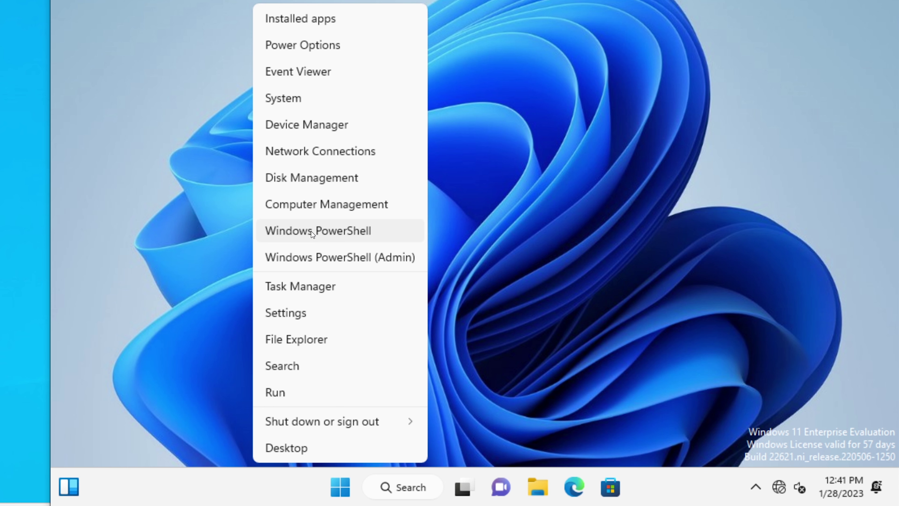
click(316, 207)
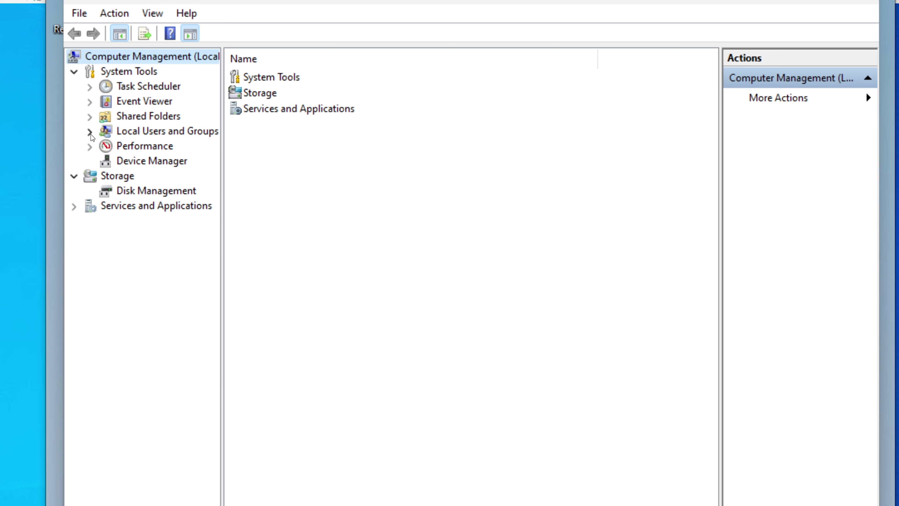
Under Local Users and Groups, confirm CORP\testuser4 is a member of Remote Desktop Users
click(90, 134)
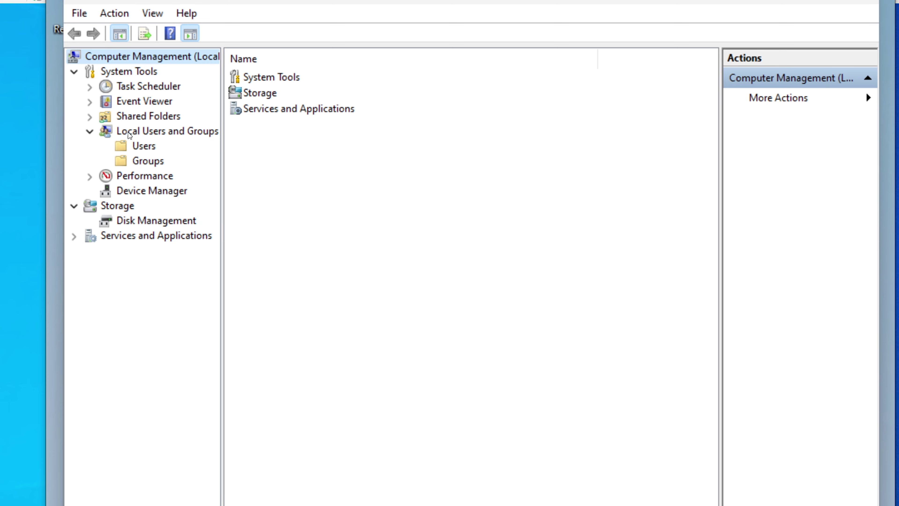
click(147, 162)
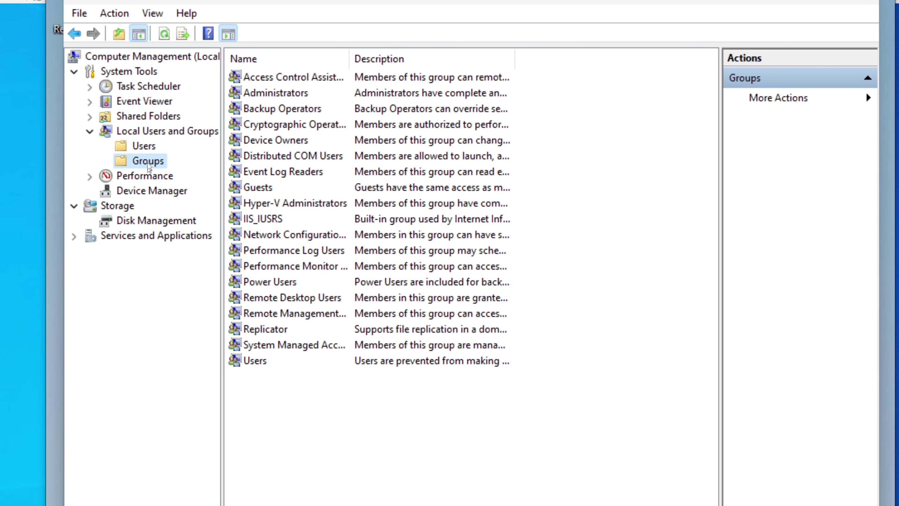
double_click(276, 299)
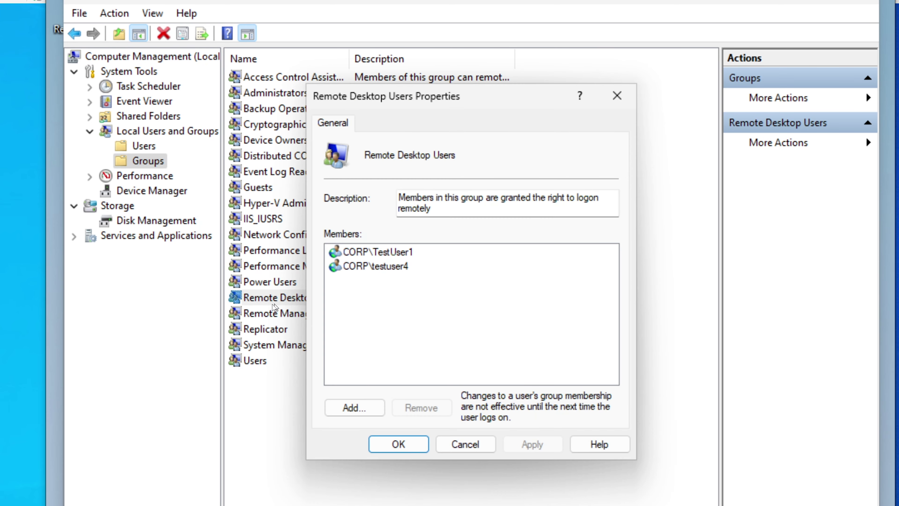
click(396, 272)
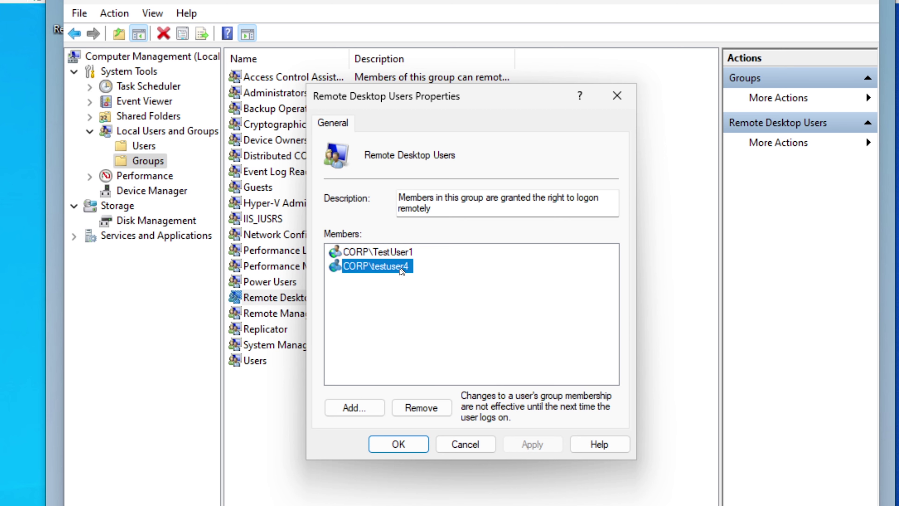
click(467, 444)
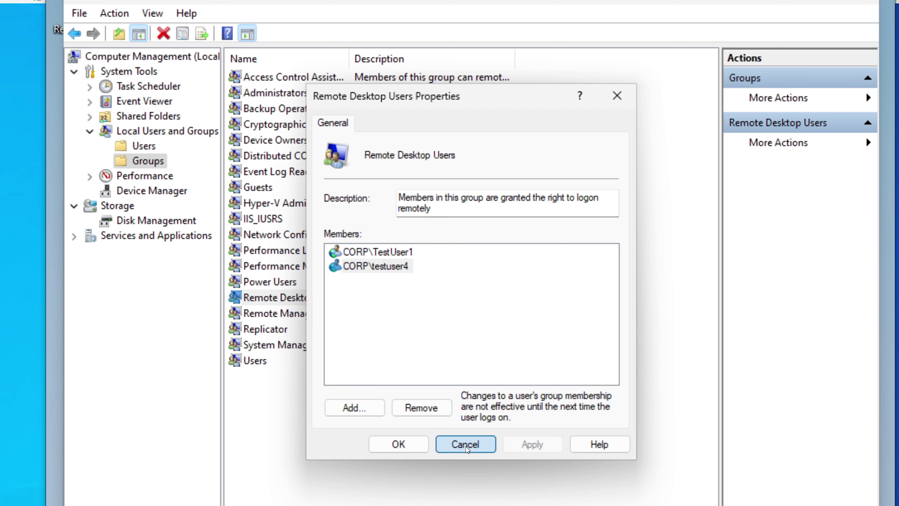
Check Remote Management Users membership without changes, then close Computer Management
double_click(321, 316)
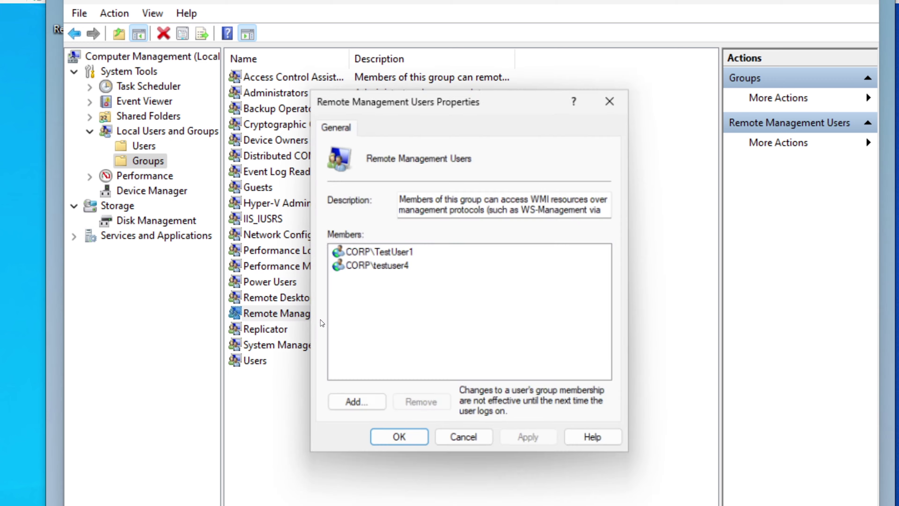
click(476, 439)
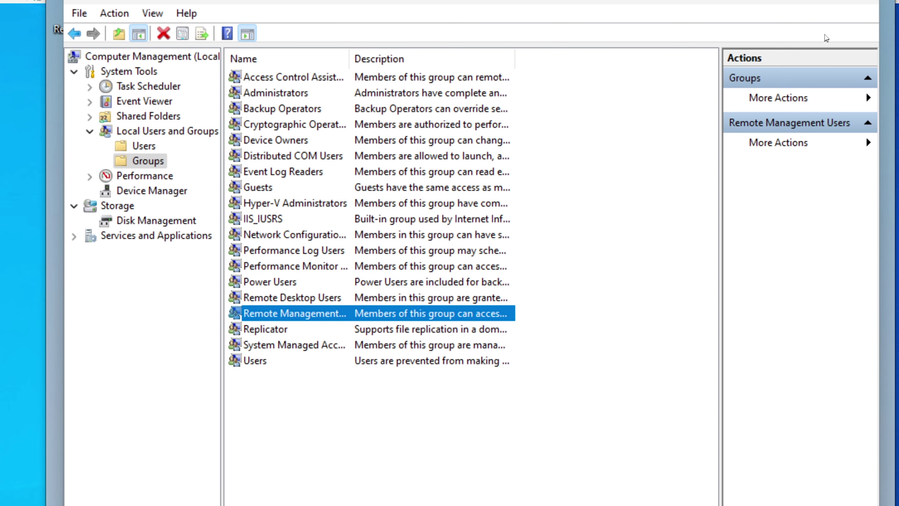
click(856, 1)
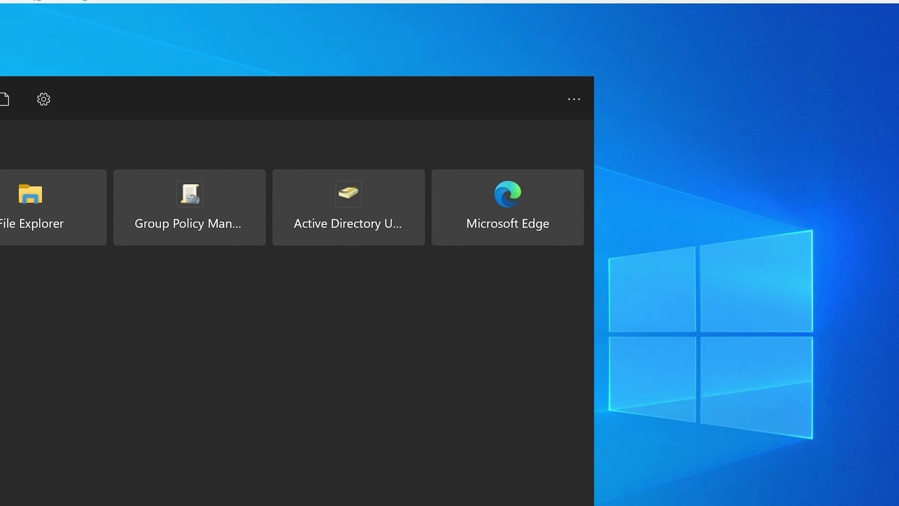
Locate CLIENT1 in the domain's Computers container, then minimize Active Directory Users and Computers
click(333, 232)
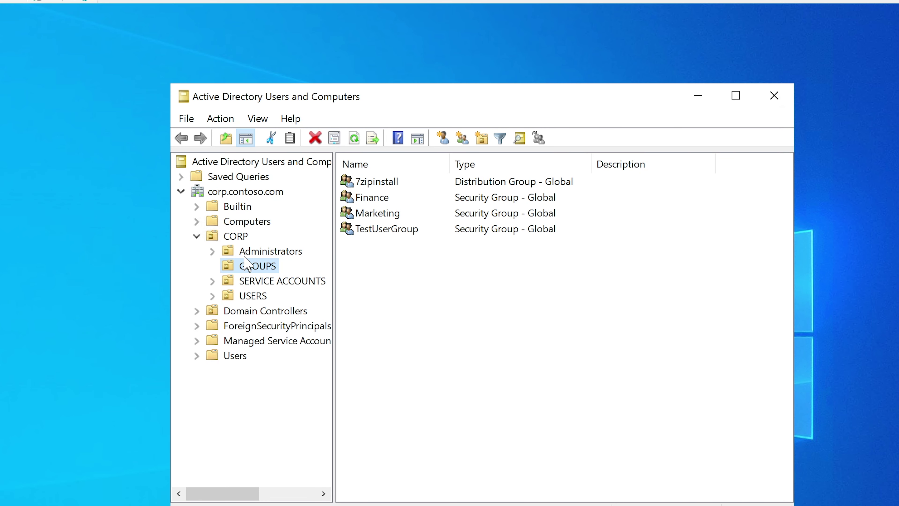
click(239, 224)
click(374, 199)
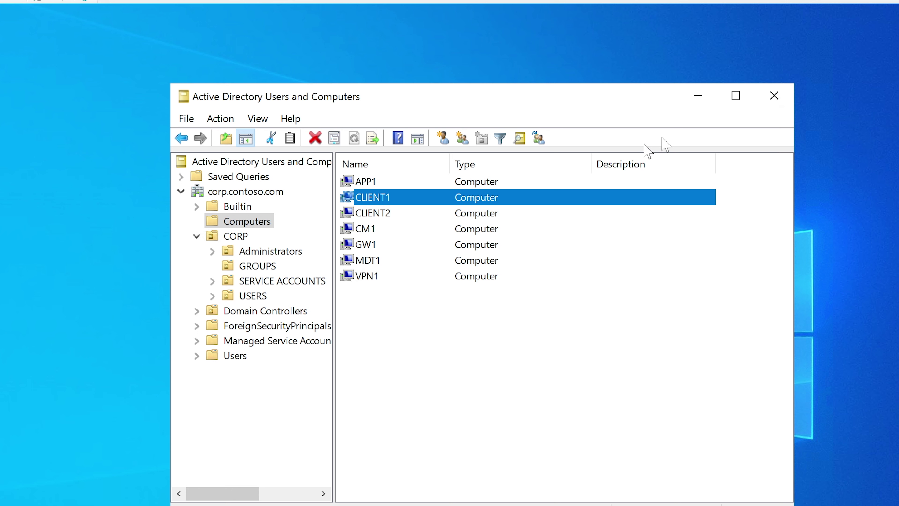
click(699, 99)
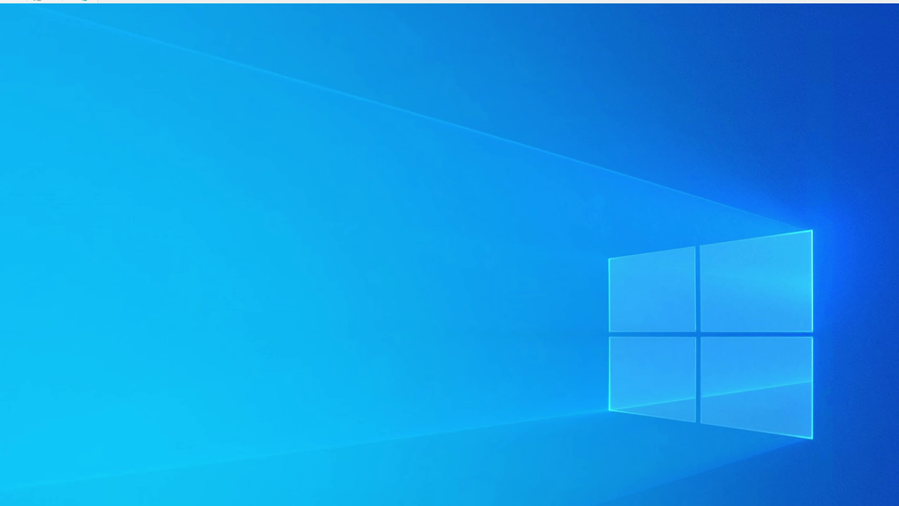
Open Command Prompt via cmd search and run 'ping client'
key(super)
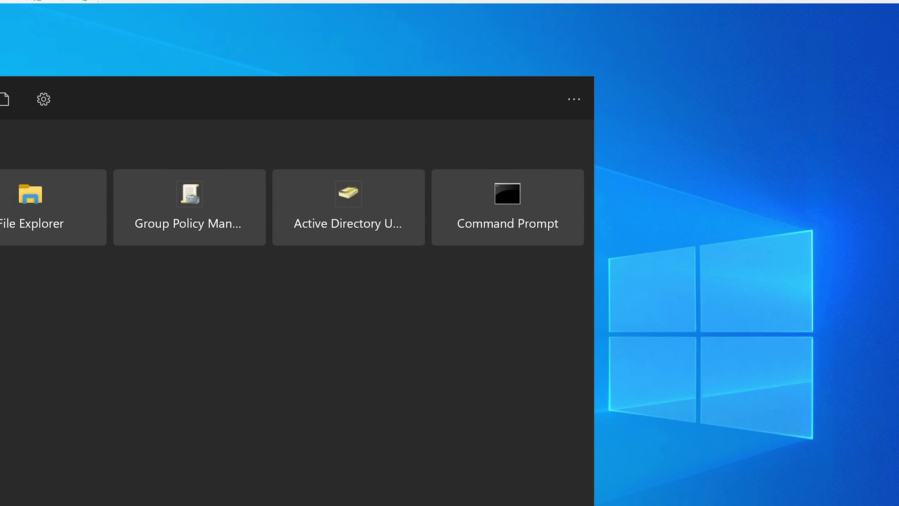
text(cmd)
key(Return)
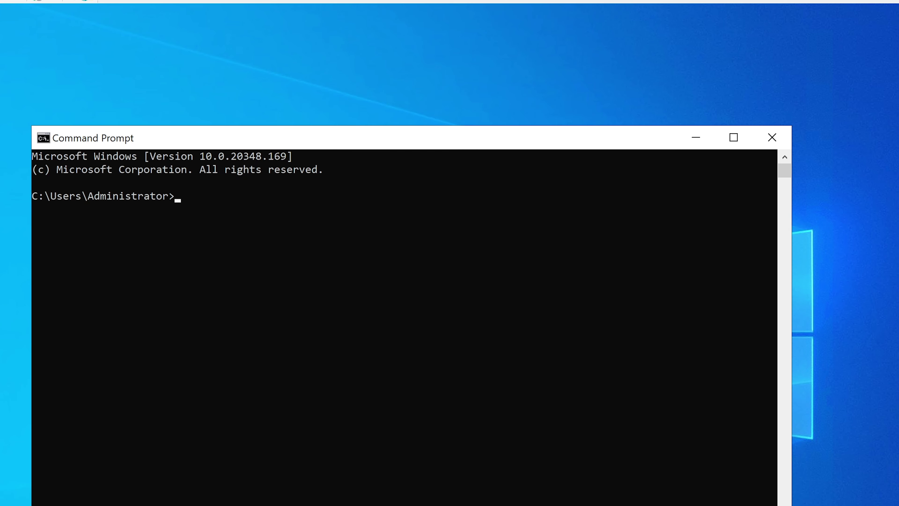
drag(533, 145, 578, 146)
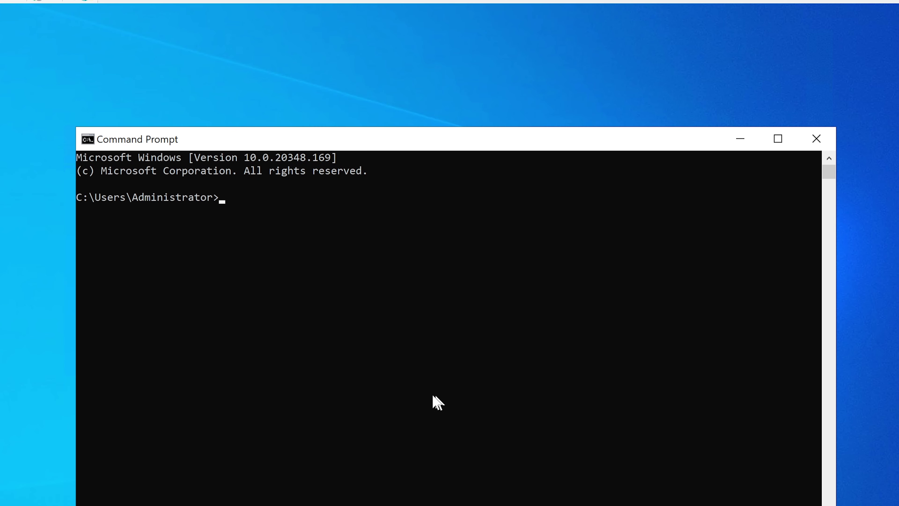
text(ping client1)
key(BackSpace)
key(Return)
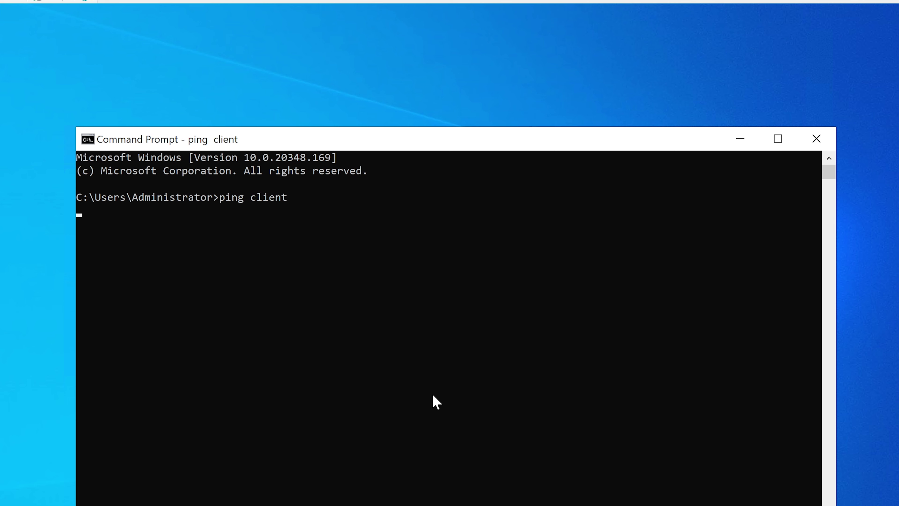